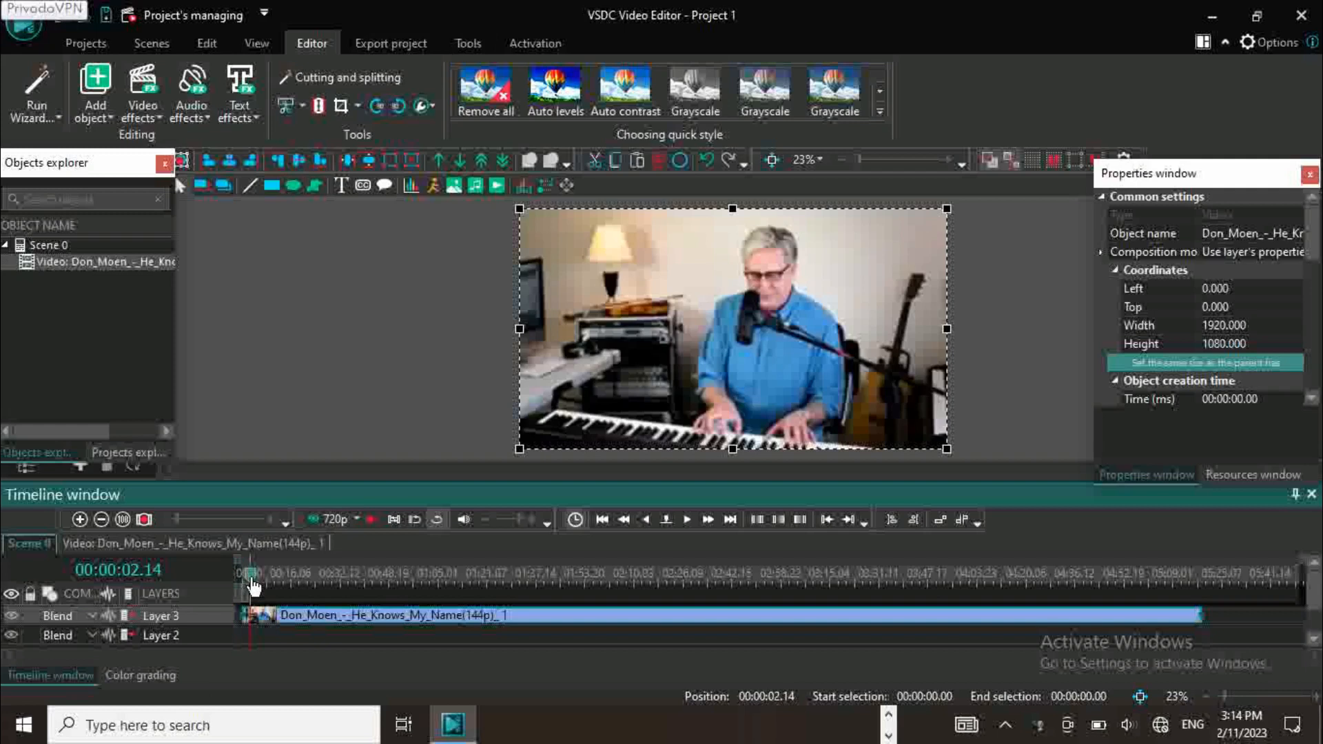
- Apply the Fire nature effect to the video on a new layer, starting from the playhead at 00:00:01.22
{"action": "left_click", "coordinate": [242, 582]}
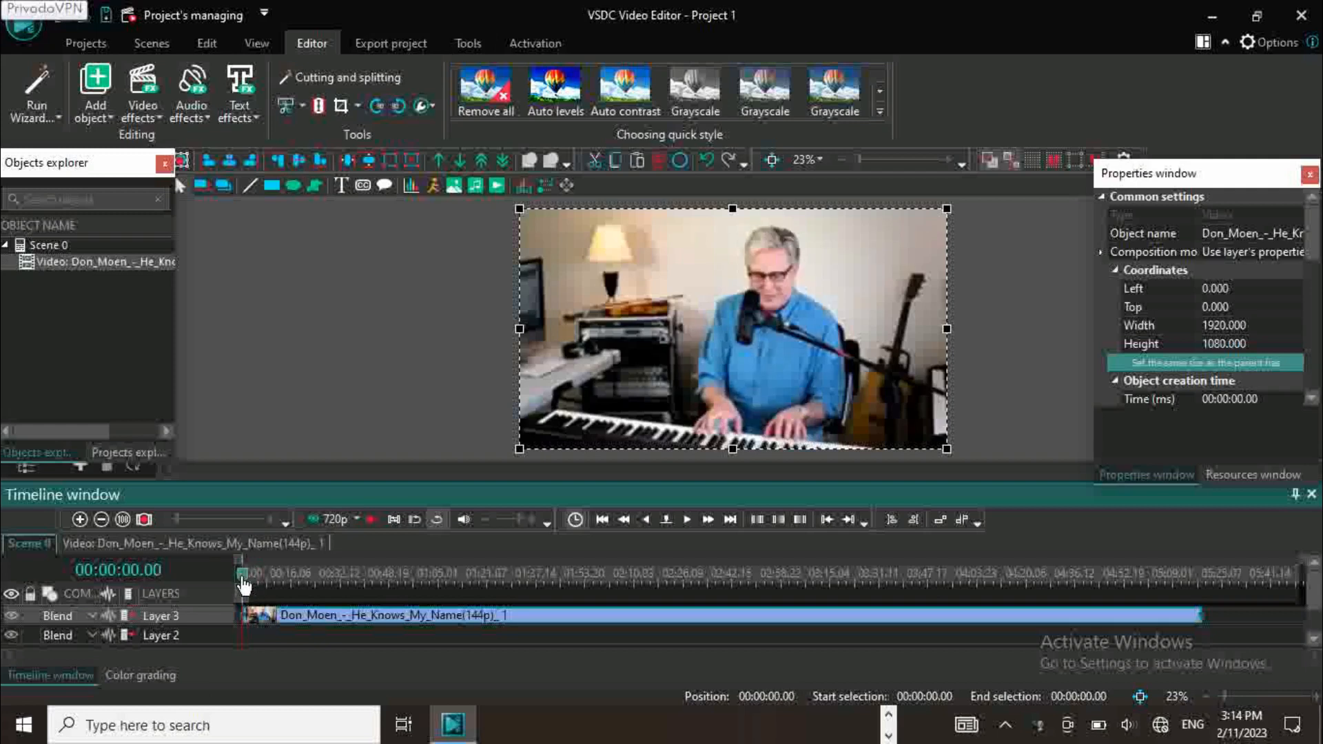
{"action": "left_click", "coordinate": [250, 579]}
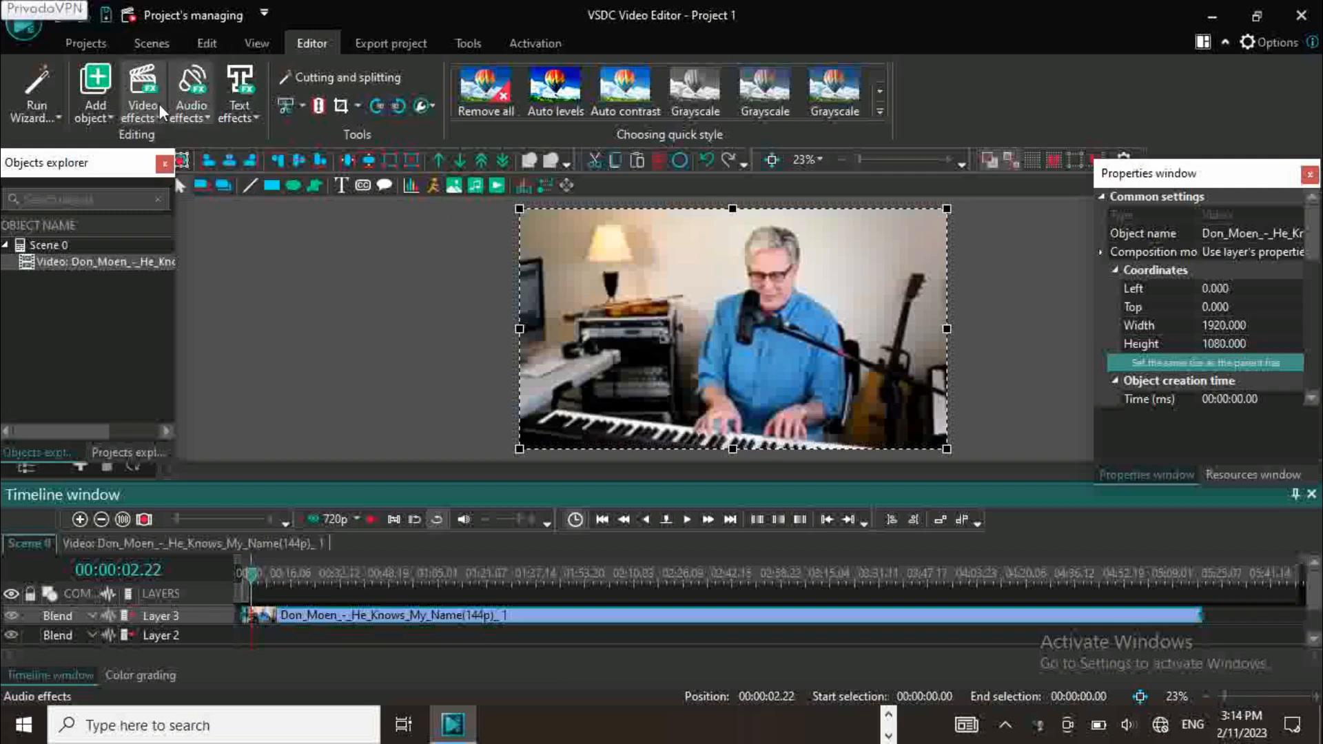
{"action": "left_click", "coordinate": [252, 581]}
{"action": "left_click", "coordinate": [243, 581]}
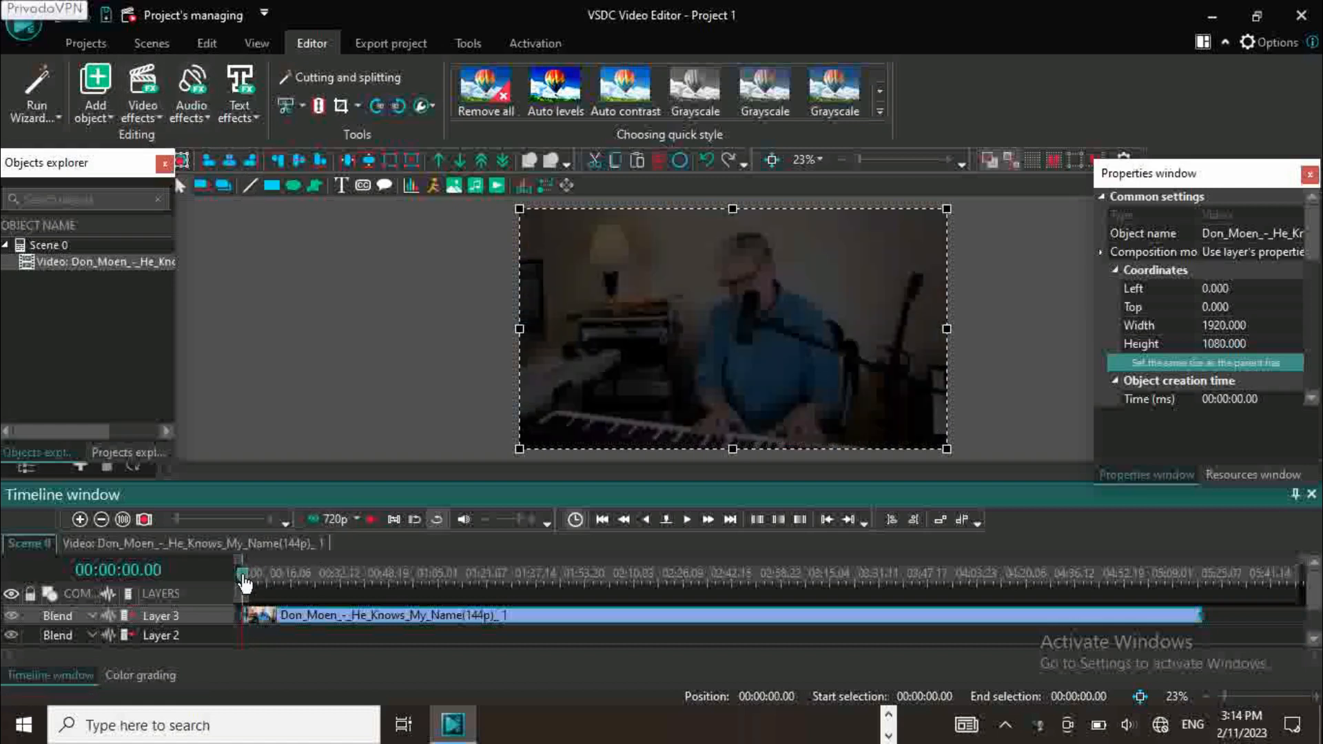
{"action": "left_click", "coordinate": [246, 582]}
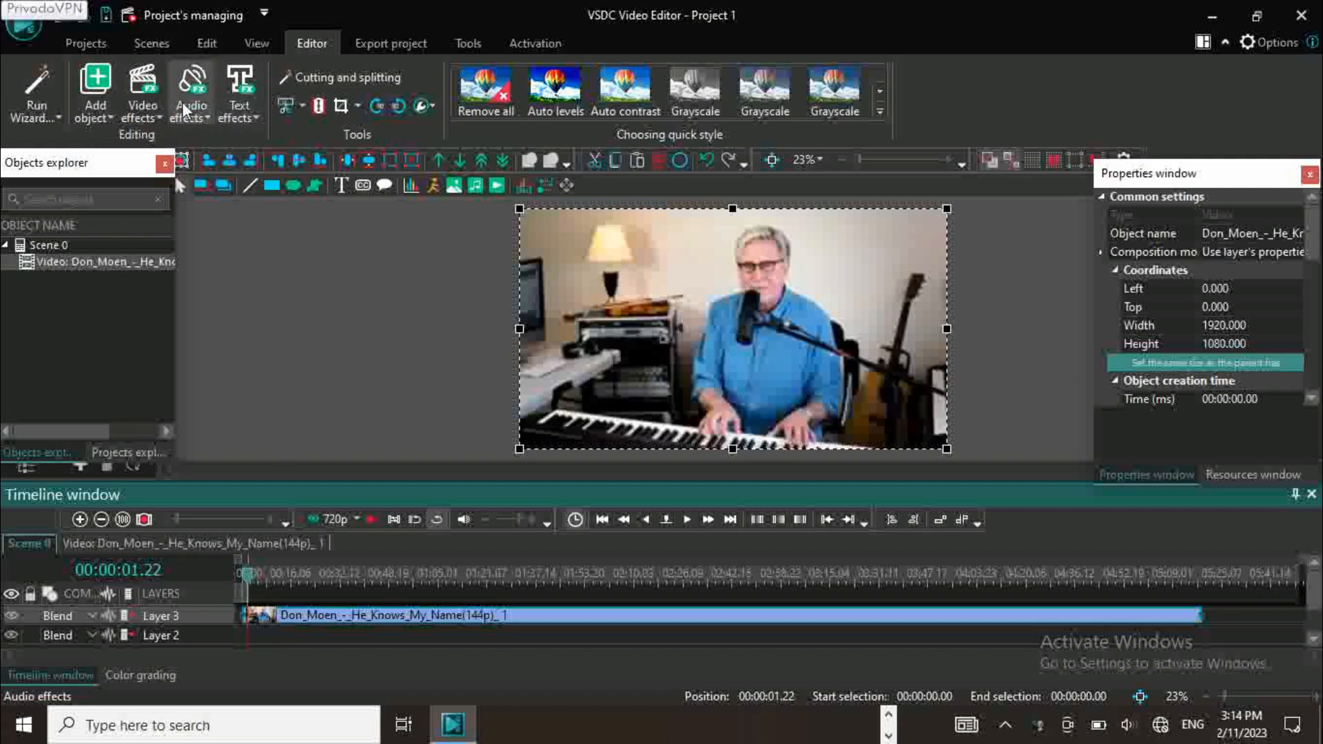
{"action": "left_click", "coordinate": [141, 112]}
{"action": "mouse_move", "coordinate": [208, 293]}
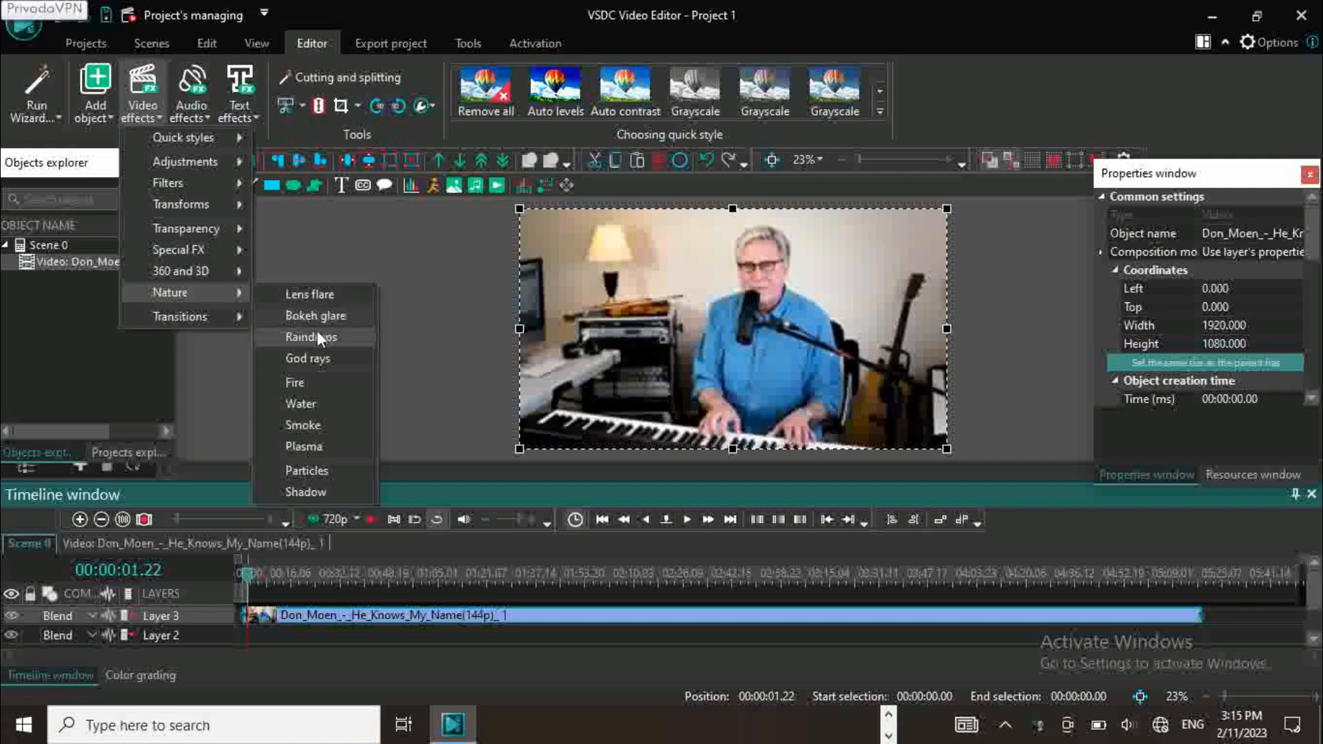
{"action": "left_click", "coordinate": [316, 378]}
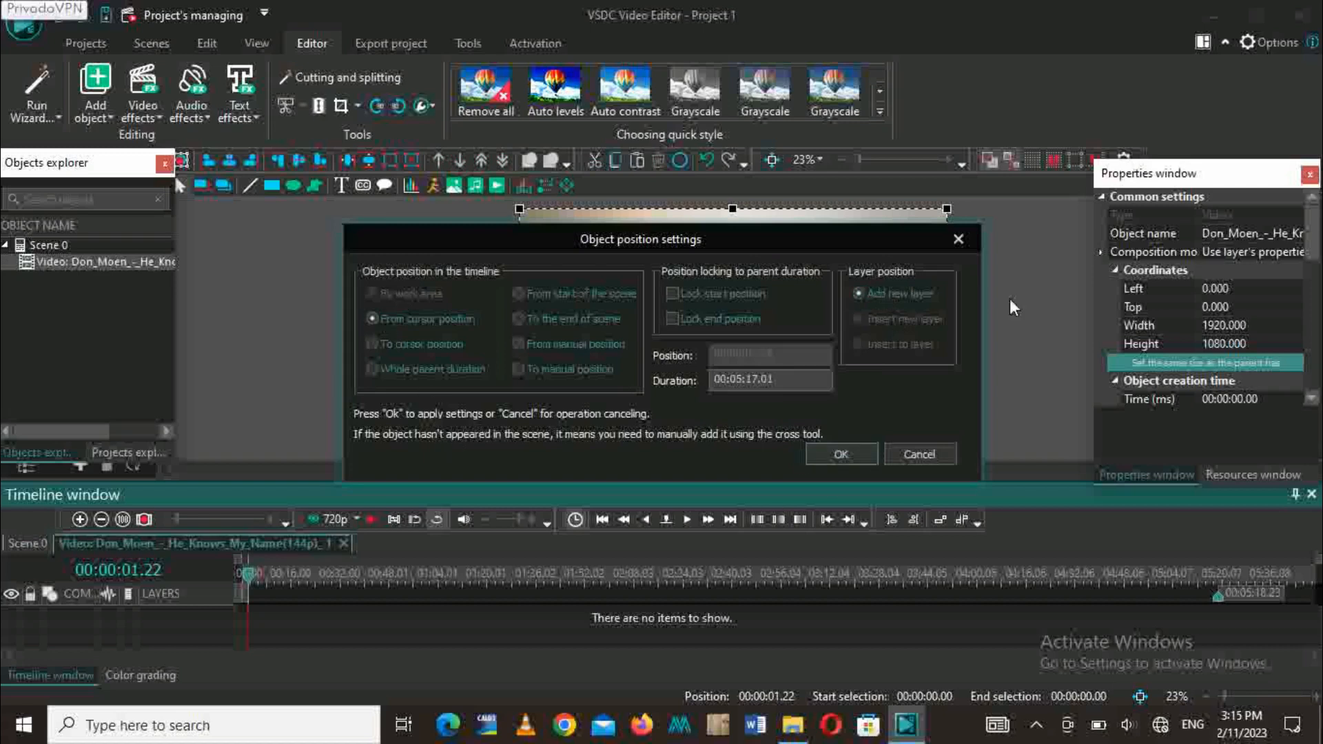
{"action": "left_click", "coordinate": [840, 455]}
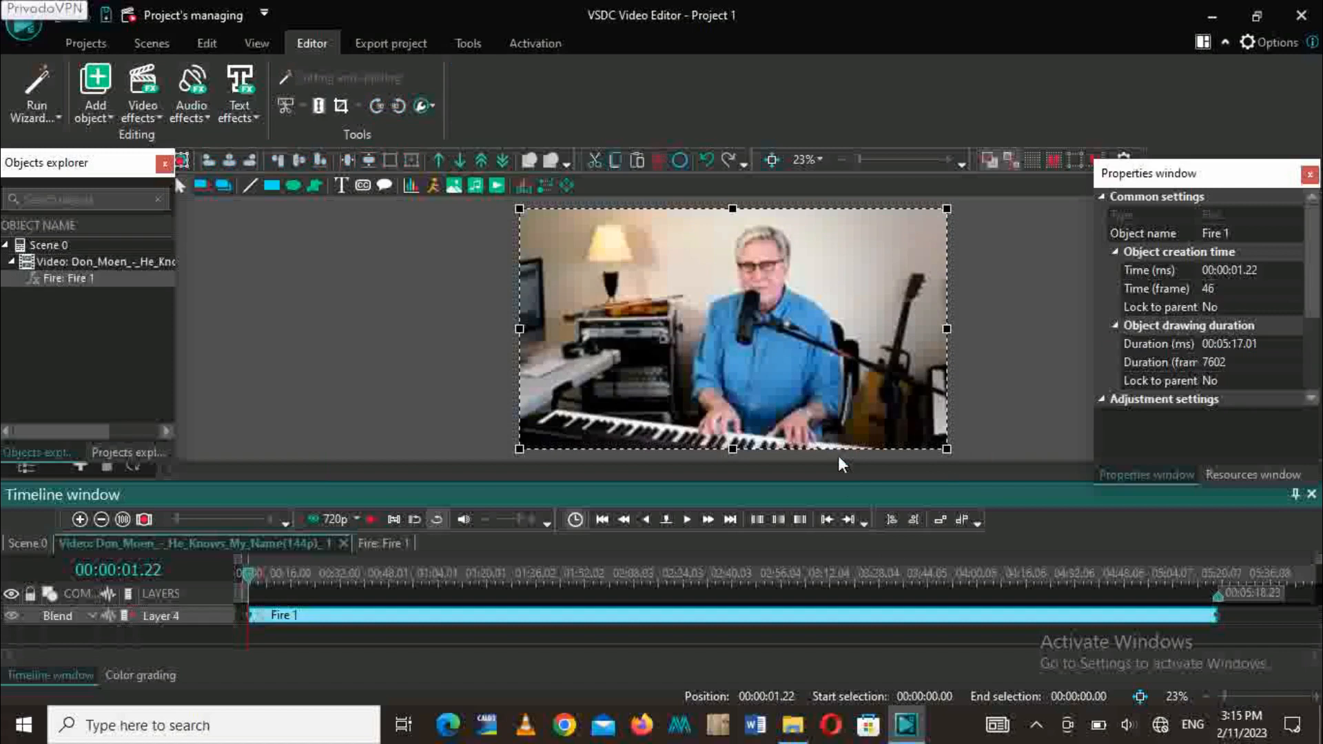
- Preview the video with the Fire effect, and move the playhead back to 00:00:02.12
{"action": "left_click", "coordinate": [369, 521]}
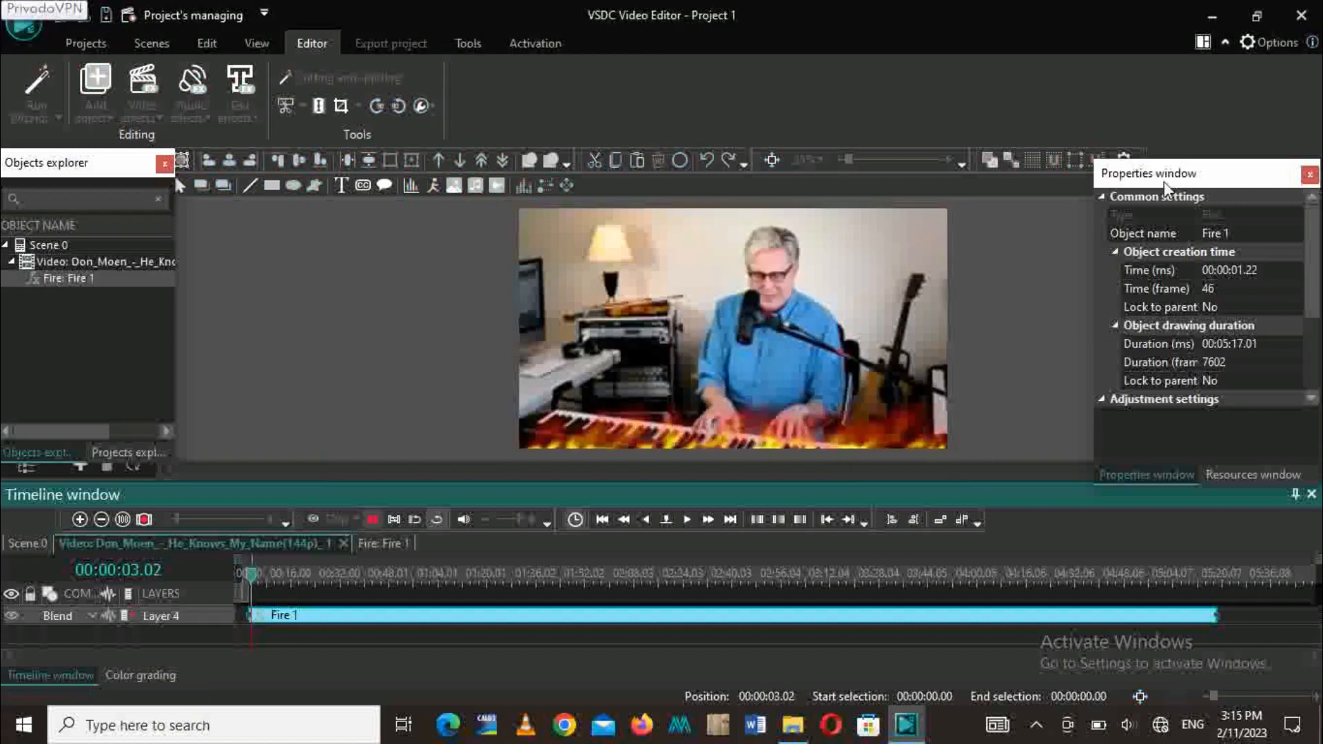
{"action": "left_click", "coordinate": [681, 424]}
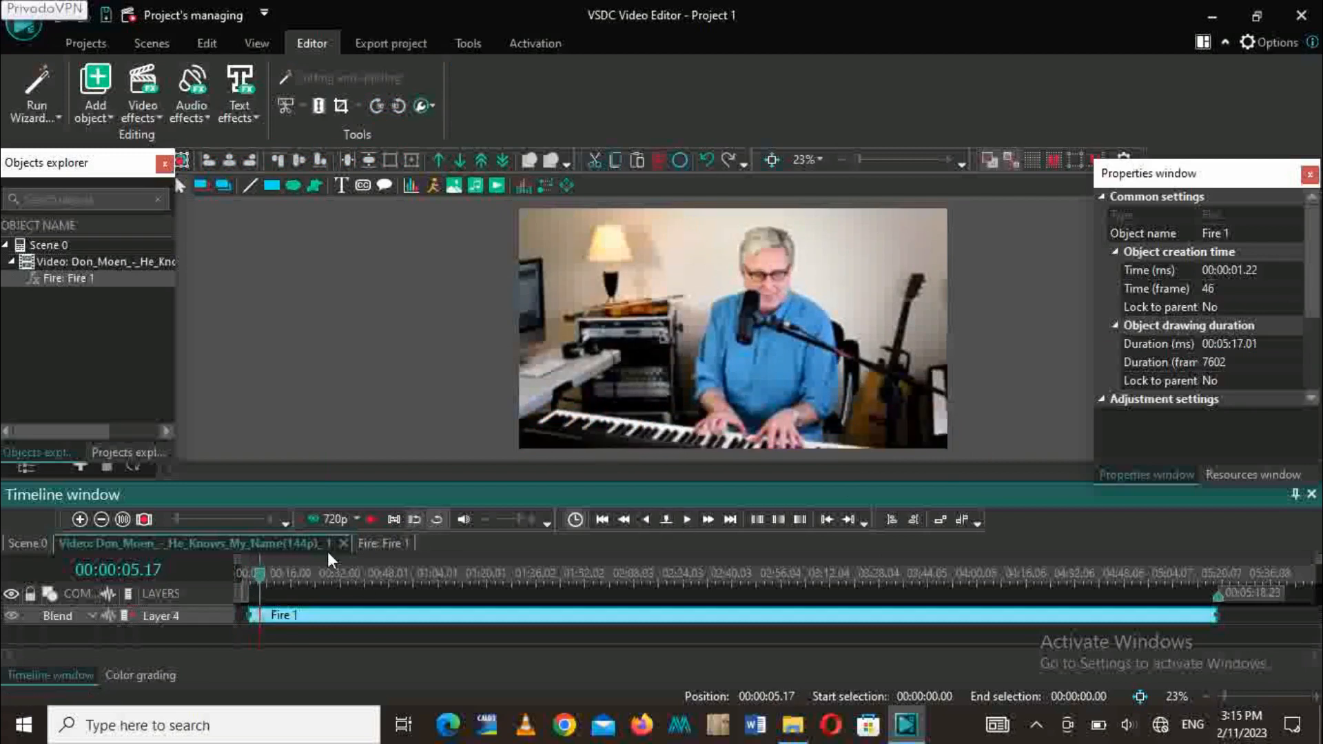
{"action": "left_click", "coordinate": [251, 577]}
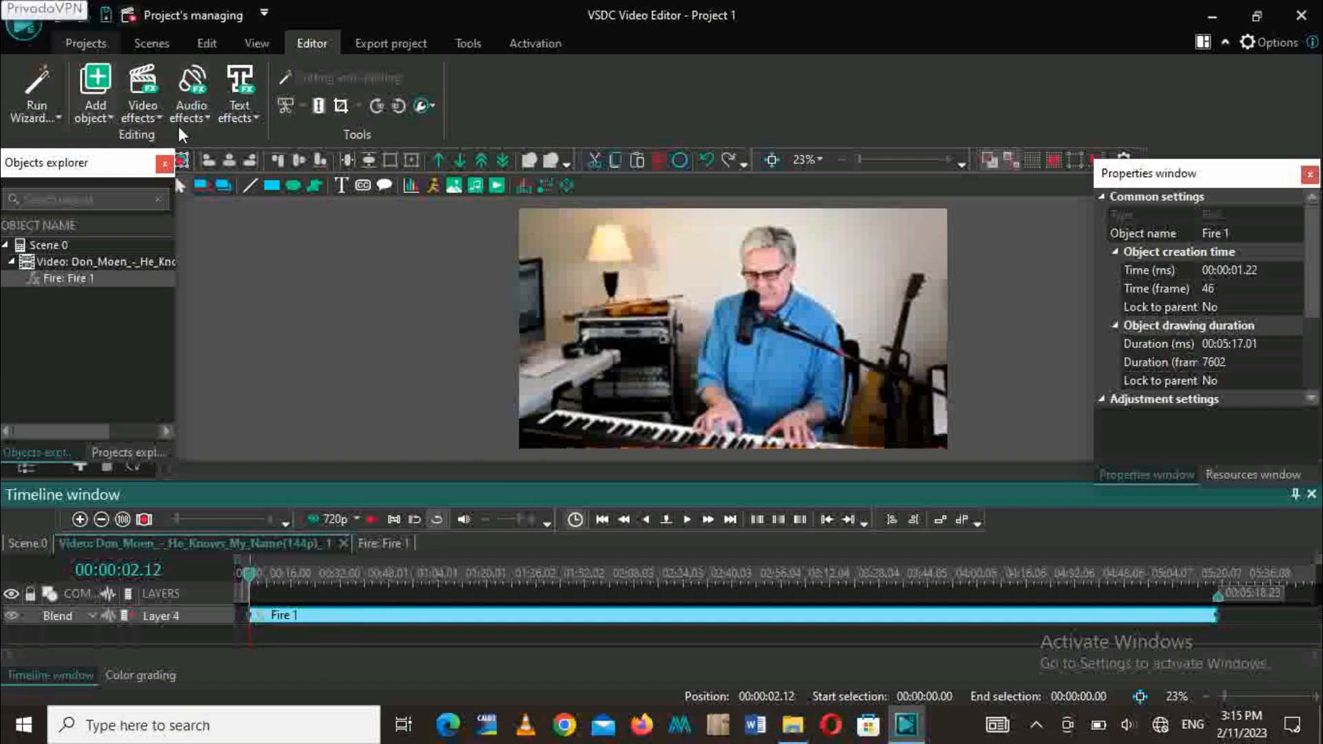
- Add the Smoke nature effect to the video from the playhead position, inserted on a new layer
{"action": "left_click", "coordinate": [136, 111]}
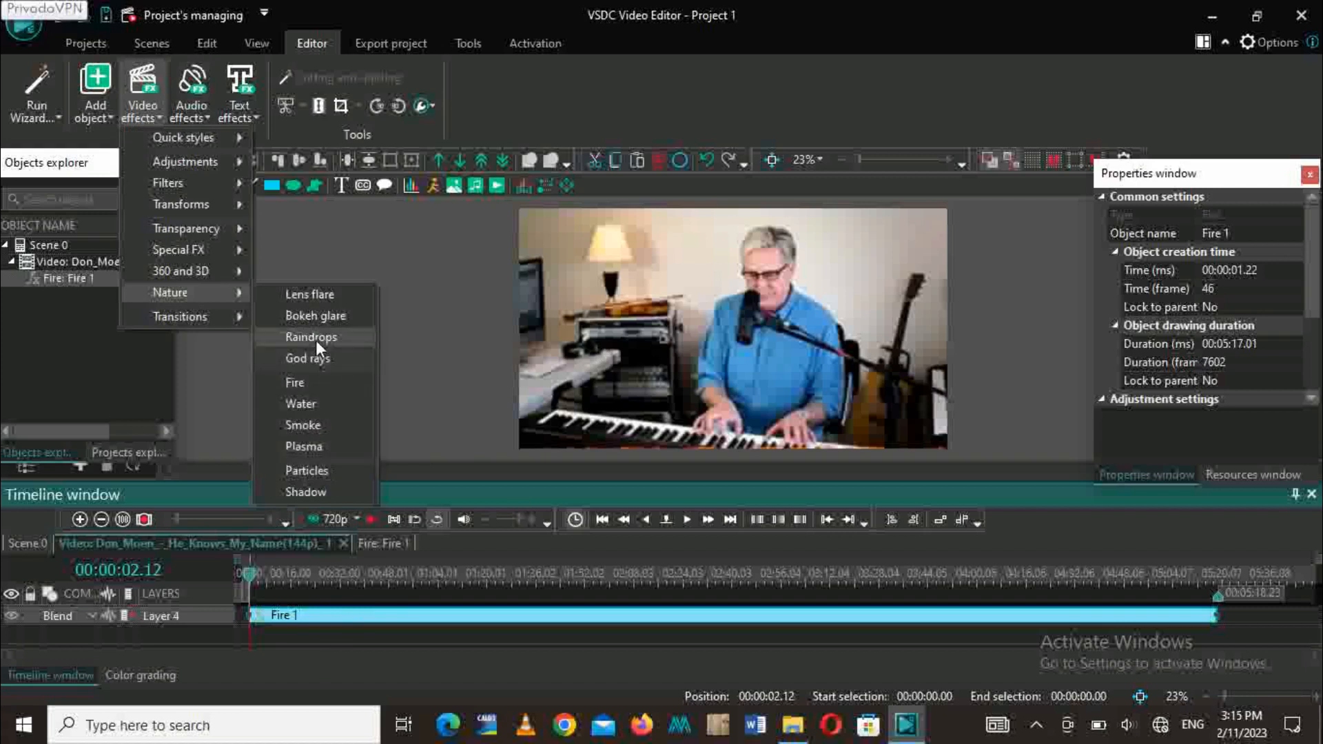
{"action": "left_click", "coordinate": [320, 423]}
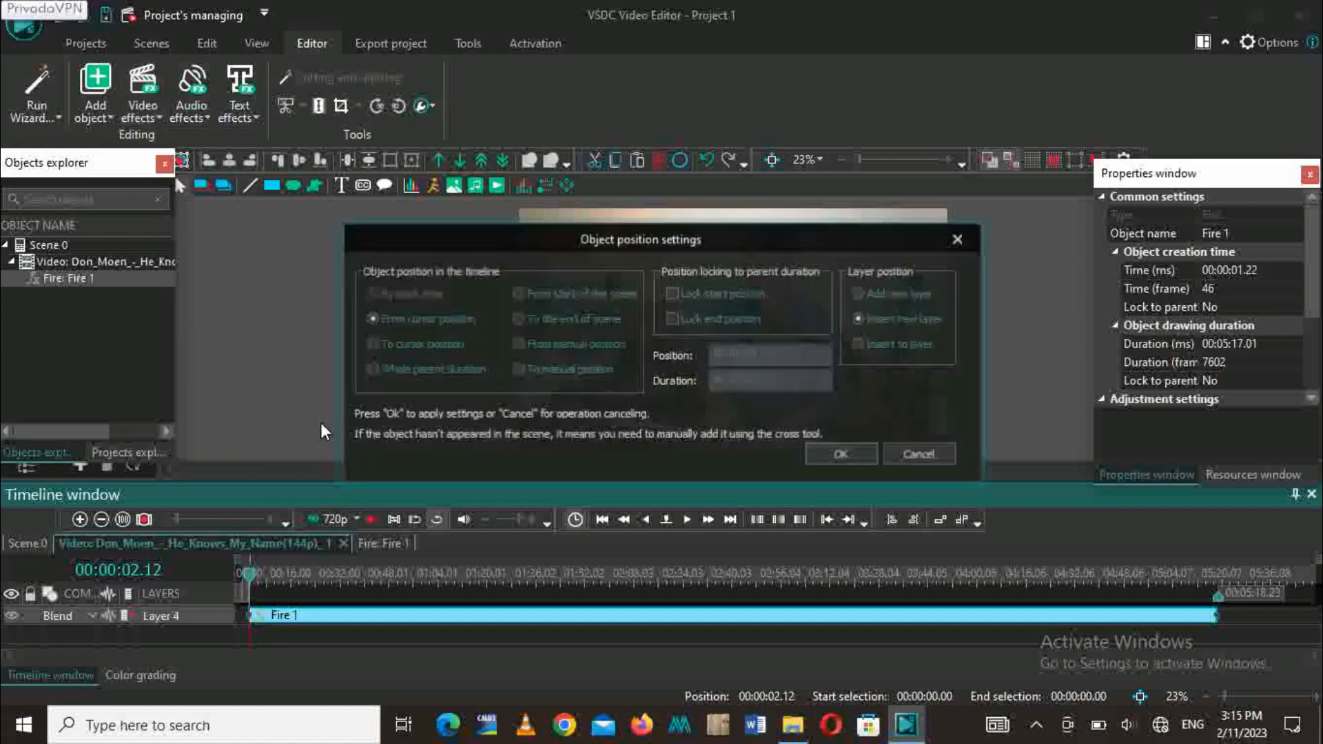
{"action": "left_click", "coordinate": [847, 455]}
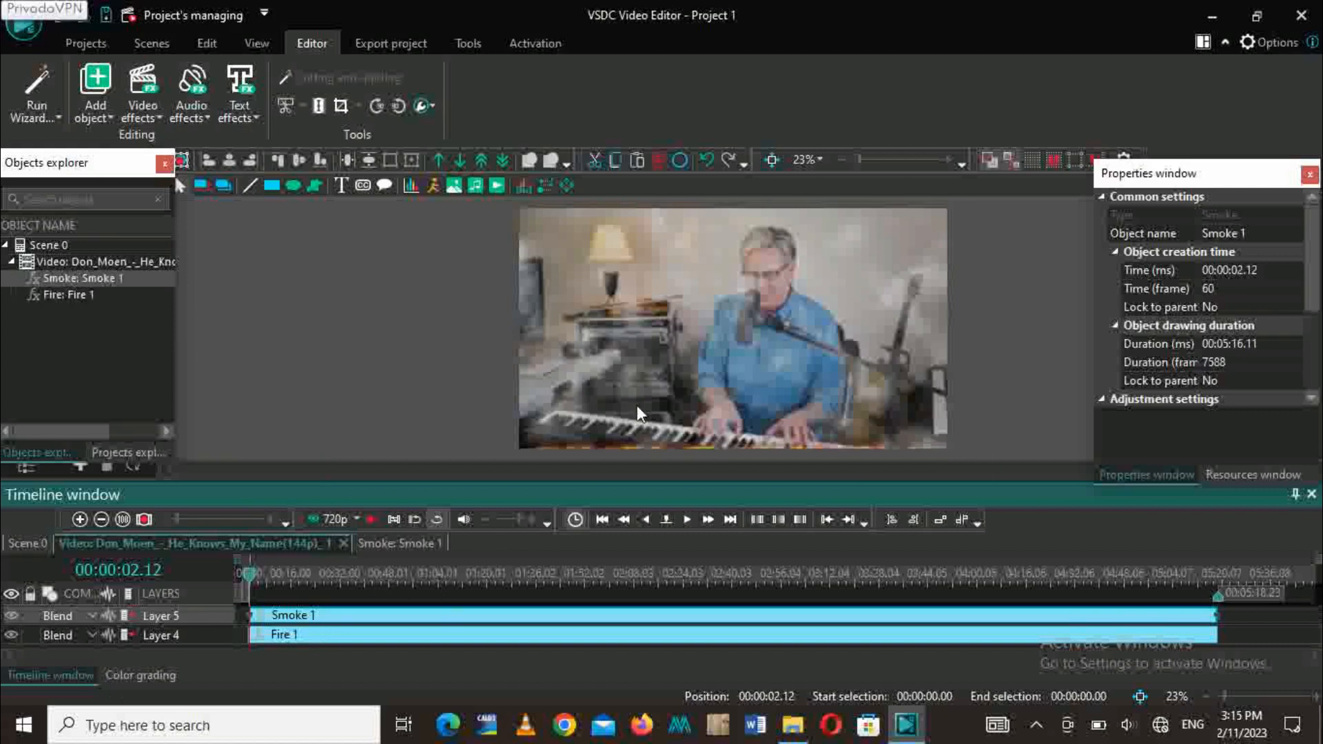
- Preview the combined Smoke and Fire effects, and return the playhead to 00:00:01.14
{"action": "left_click", "coordinate": [370, 520]}
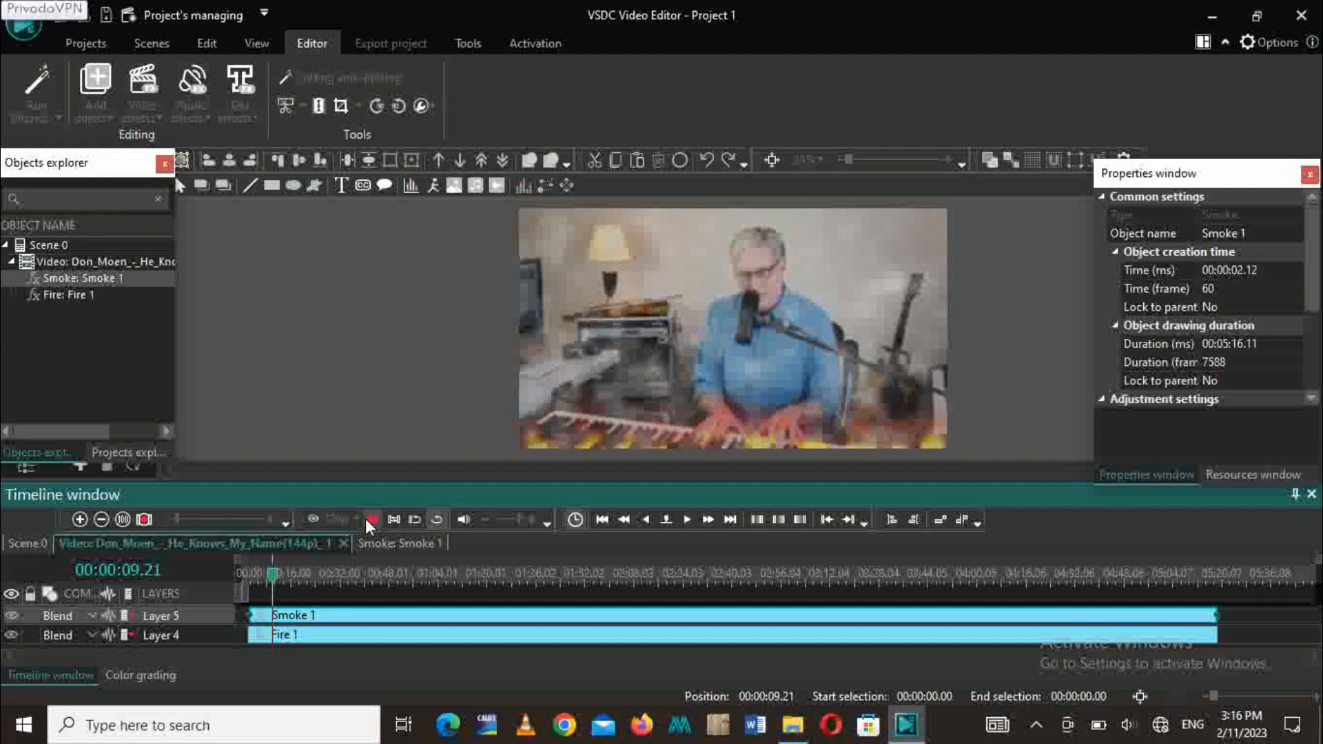
{"action": "left_click", "coordinate": [365, 518]}
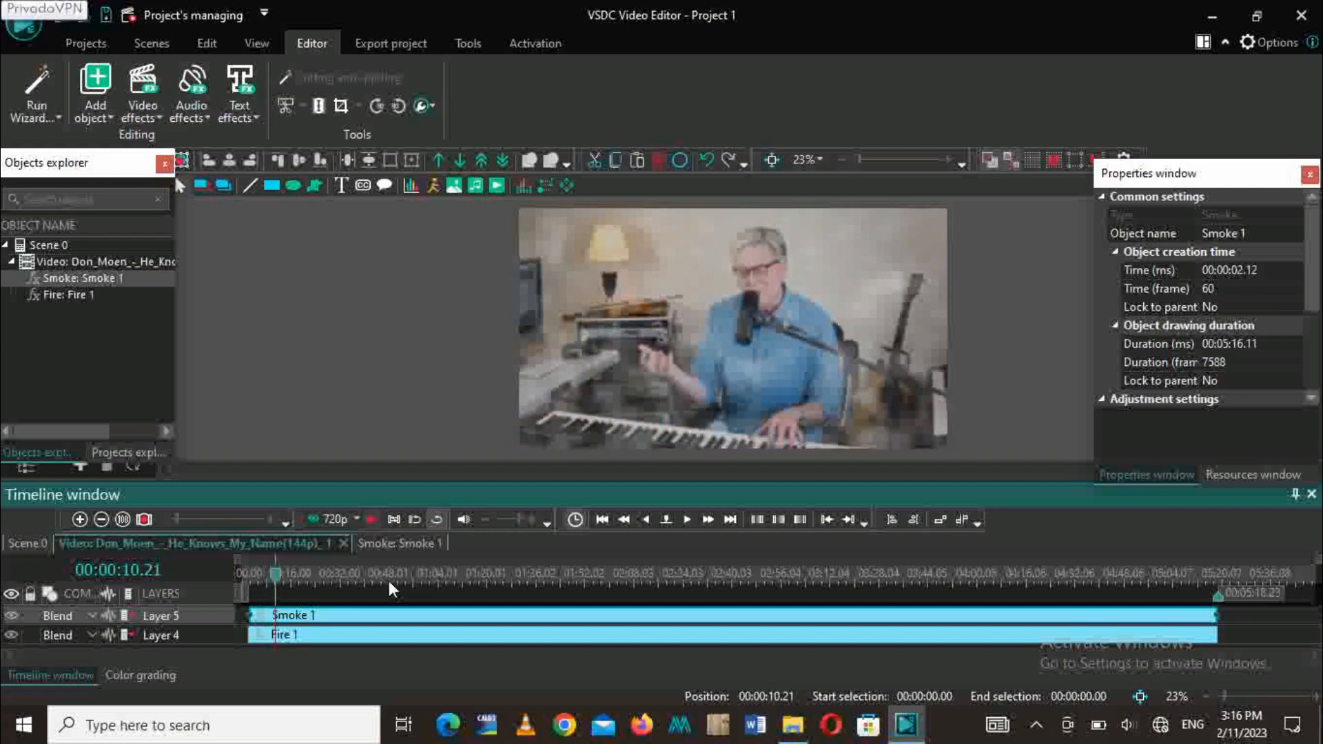
{"action": "left_click_drag", "start_coordinate": [283, 574], "coordinate": [248, 574]}
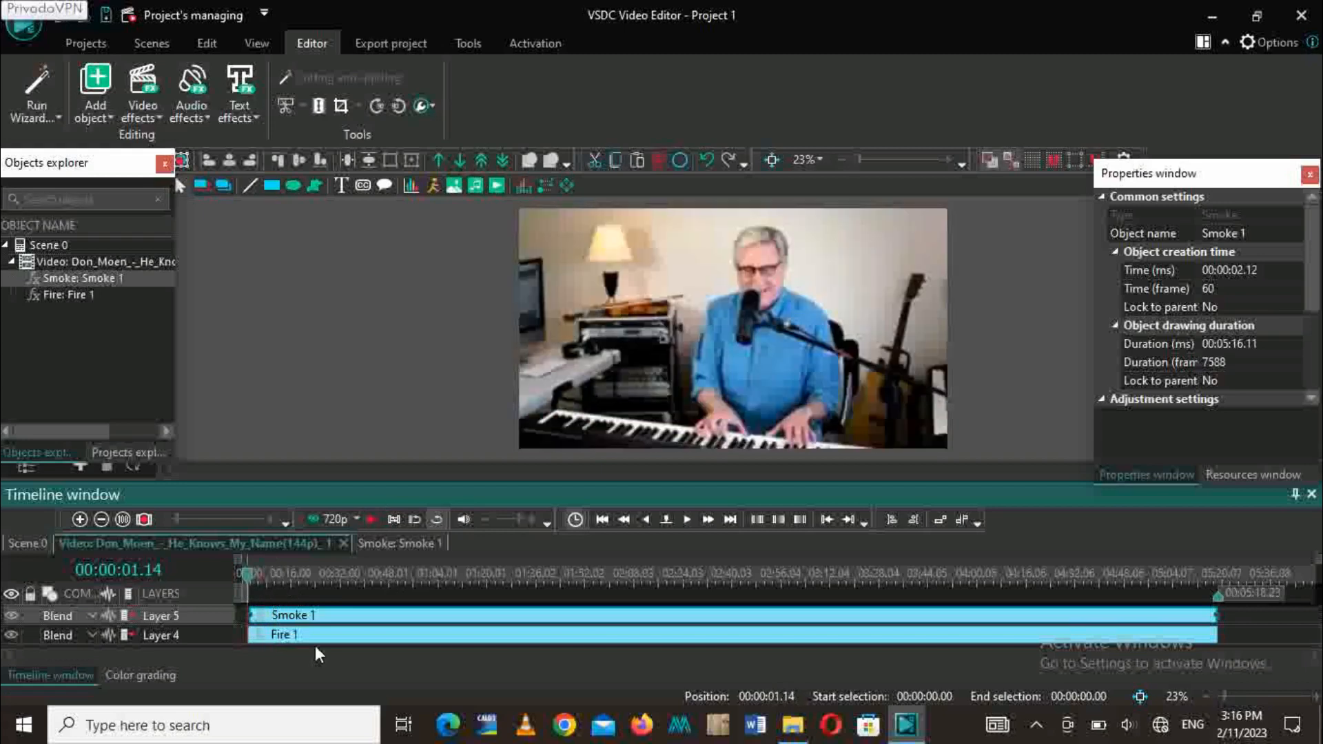
- Shift the Smoke effect to start at 00:00:01.14, and delete it from the video
{"action": "left_click", "coordinate": [333, 635]}
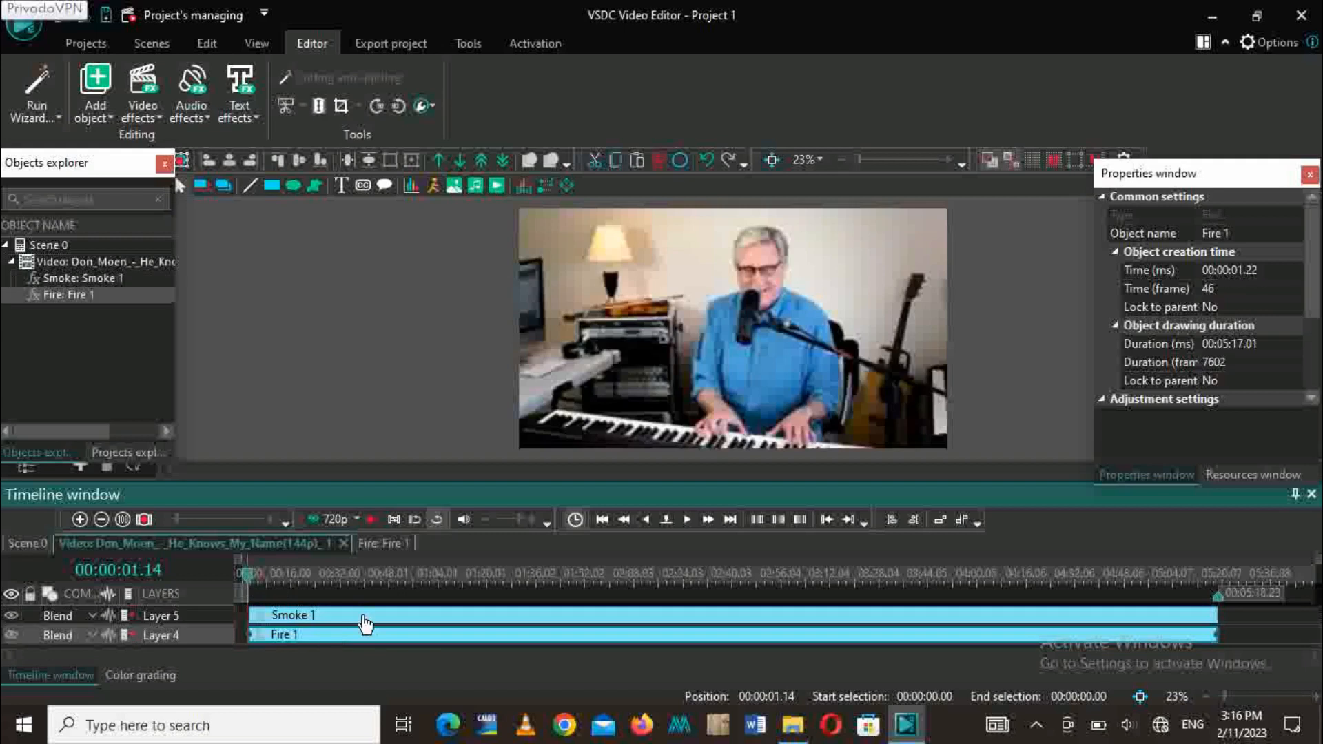
{"action": "left_click_drag", "start_coordinate": [367, 615], "coordinate": [363, 615]}
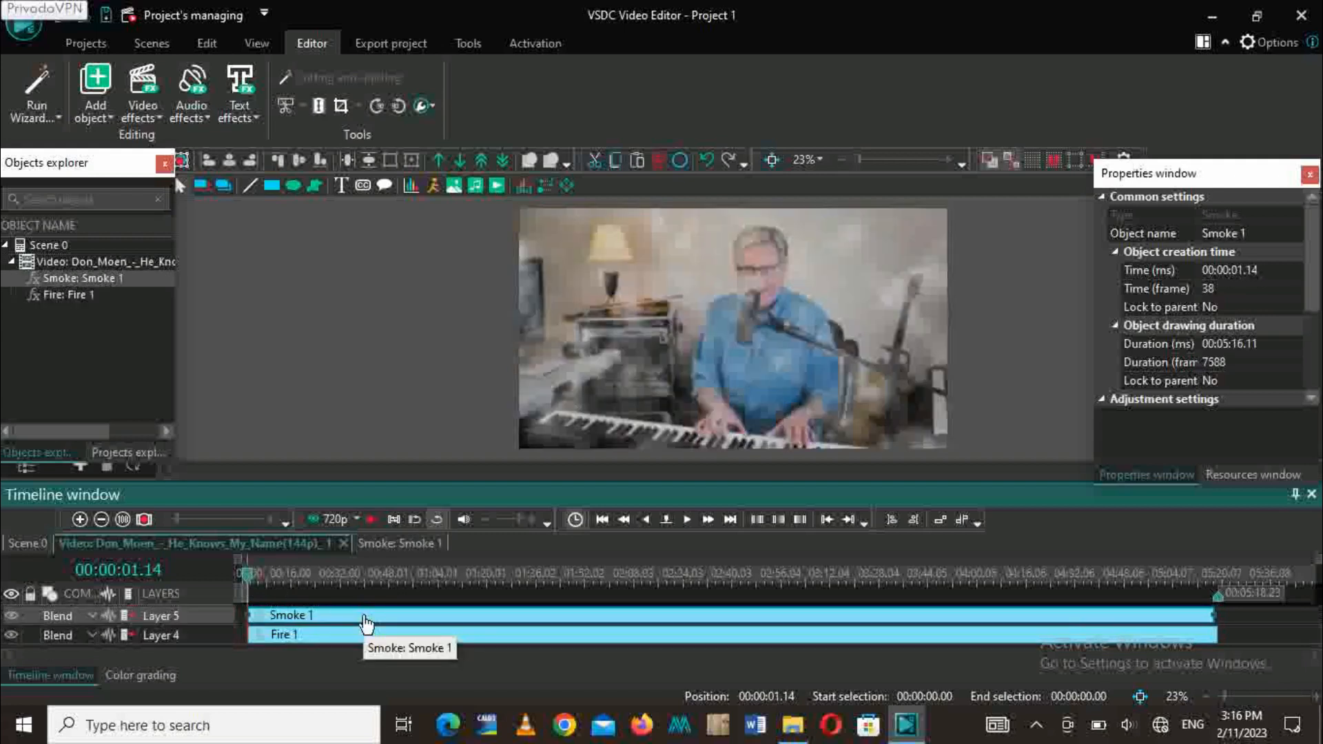
{"action": "left_click", "coordinate": [90, 277]}
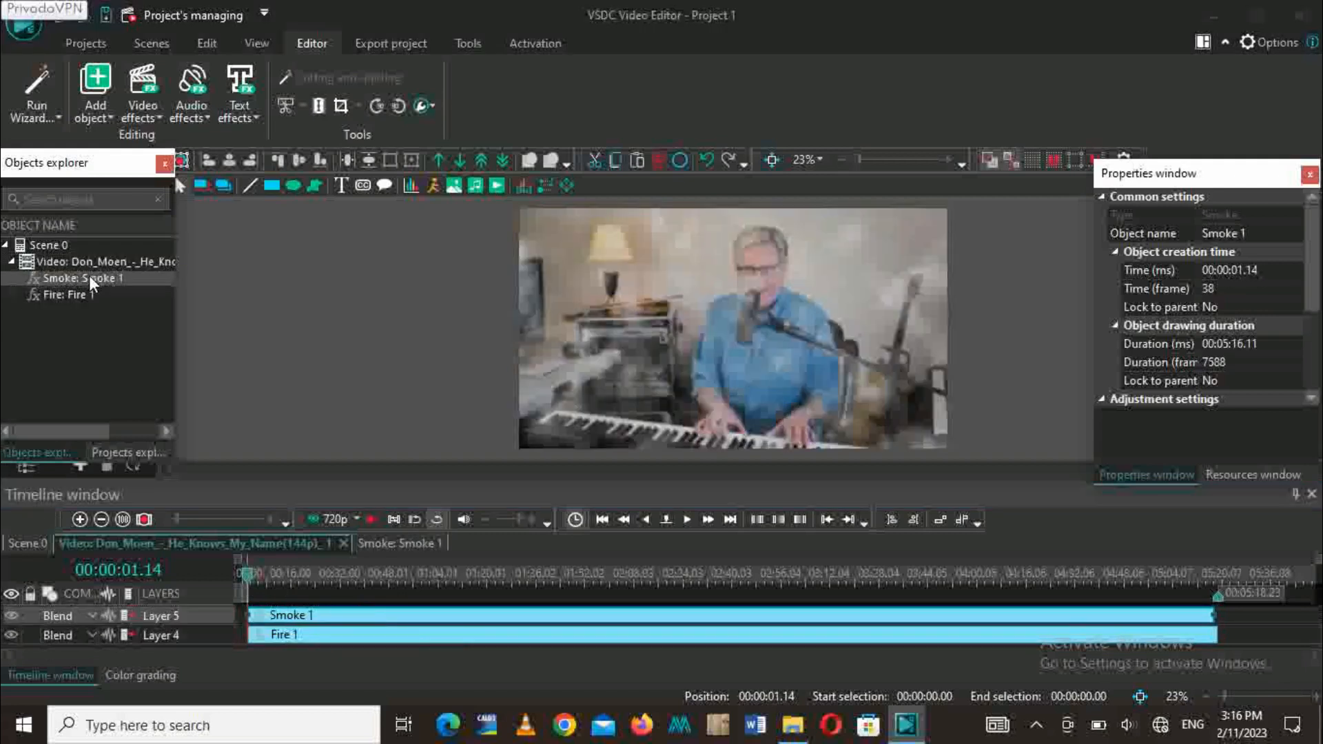
{"action": "key", "text": "Delete"}
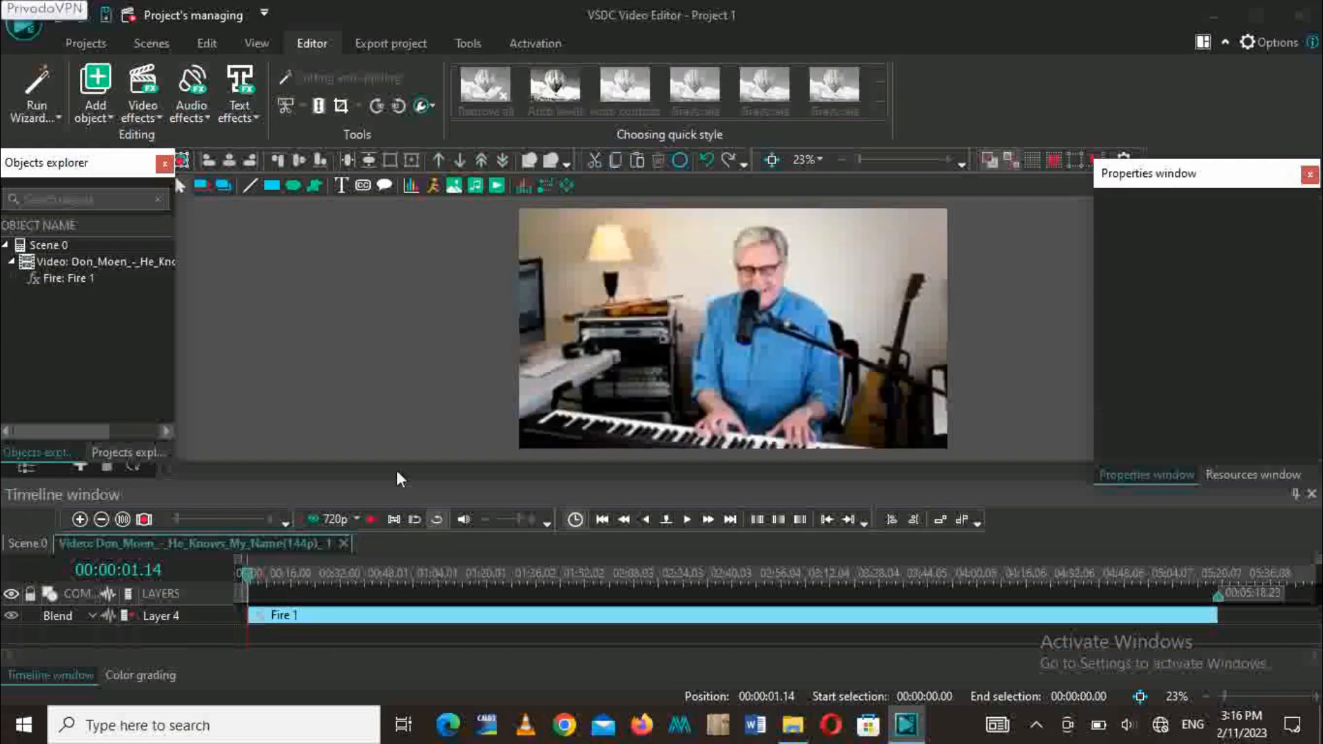
- Add an empty layer above the Fire effect's layer in the video's timeline
{"action": "left_click", "coordinate": [276, 634]}
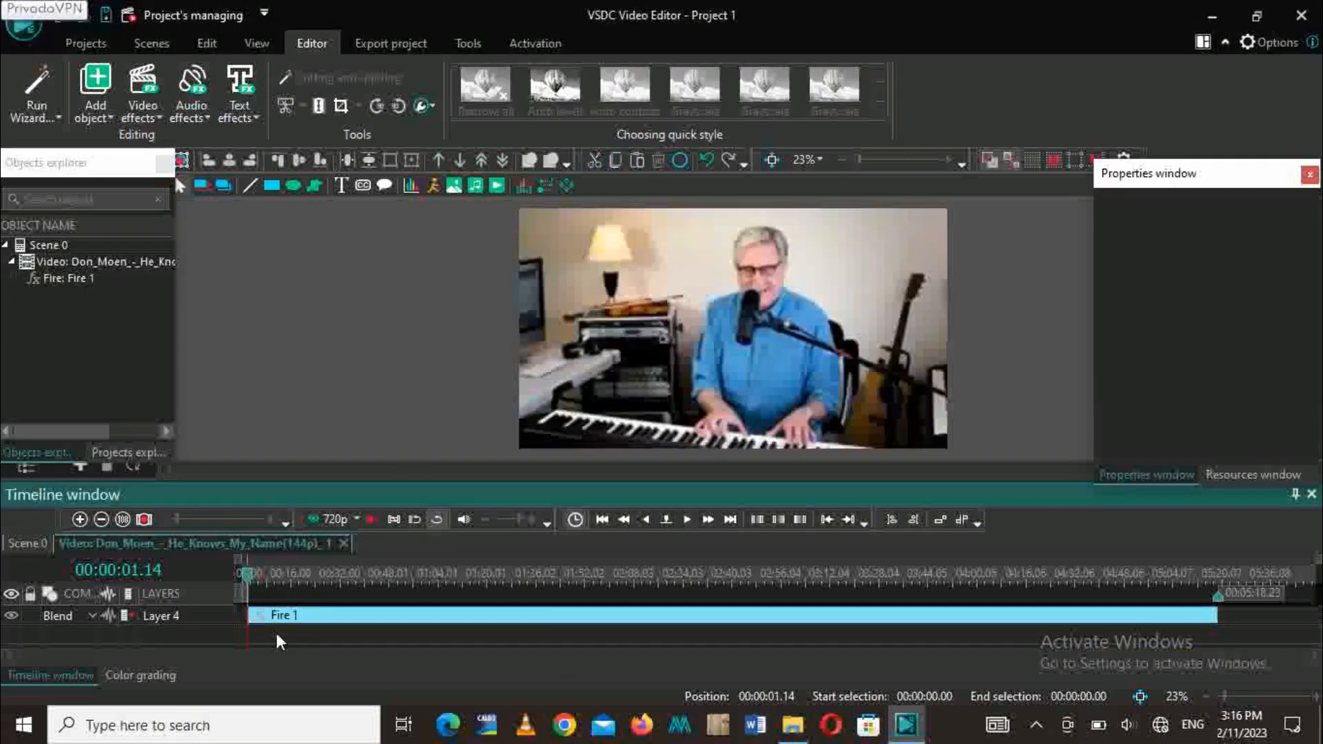
{"action": "right_click", "coordinate": [212, 627]}
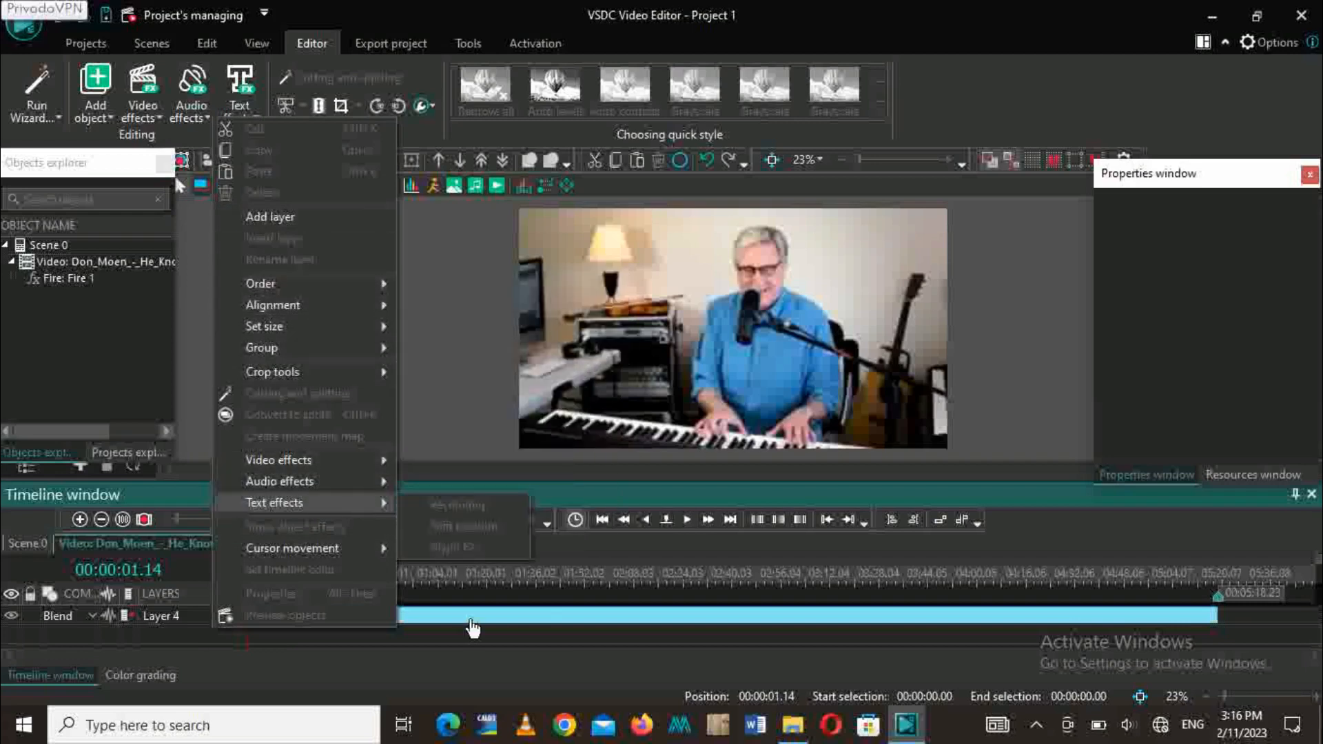
{"action": "left_click", "coordinate": [271, 216]}
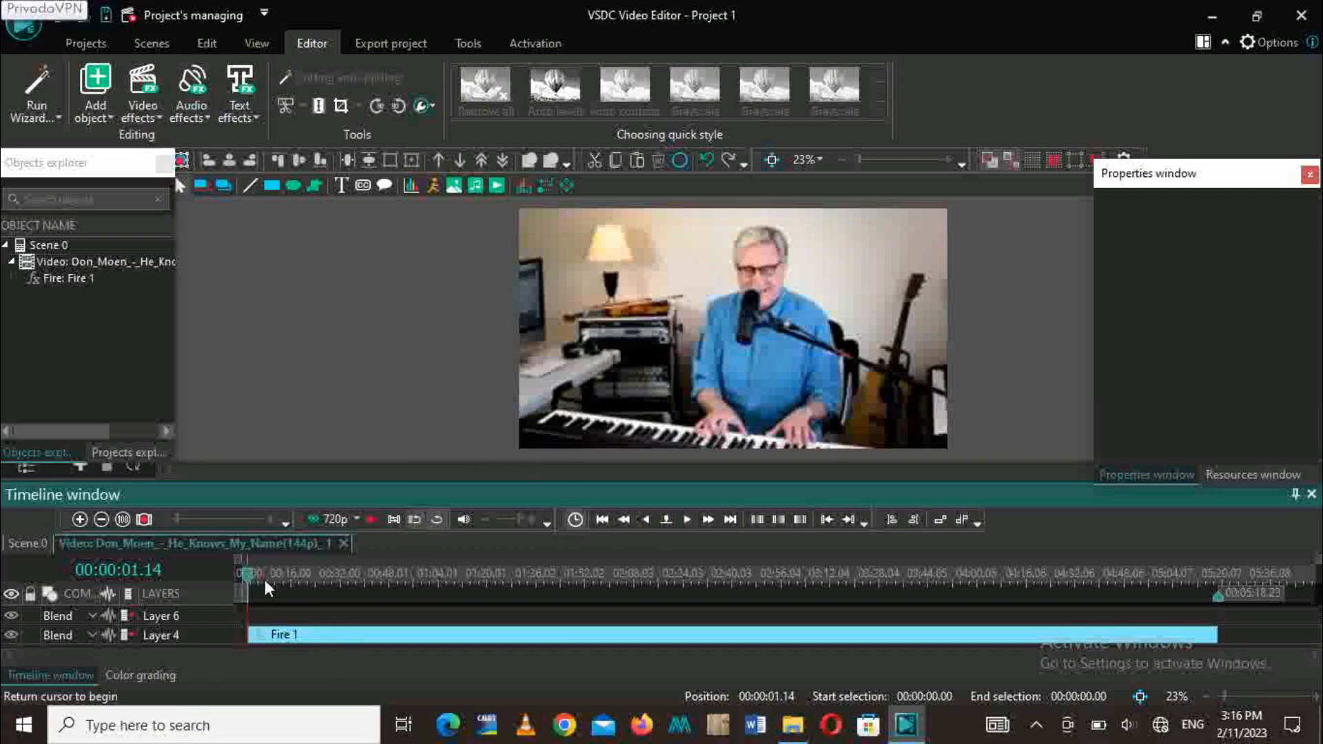
- Add a Shattered glass transition on a new layer, starting from the playhead at 00:00:30.09 with a duration of 00:00:01.00
{"action": "left_click_drag", "start_coordinate": [260, 581], "coordinate": [337, 579]}
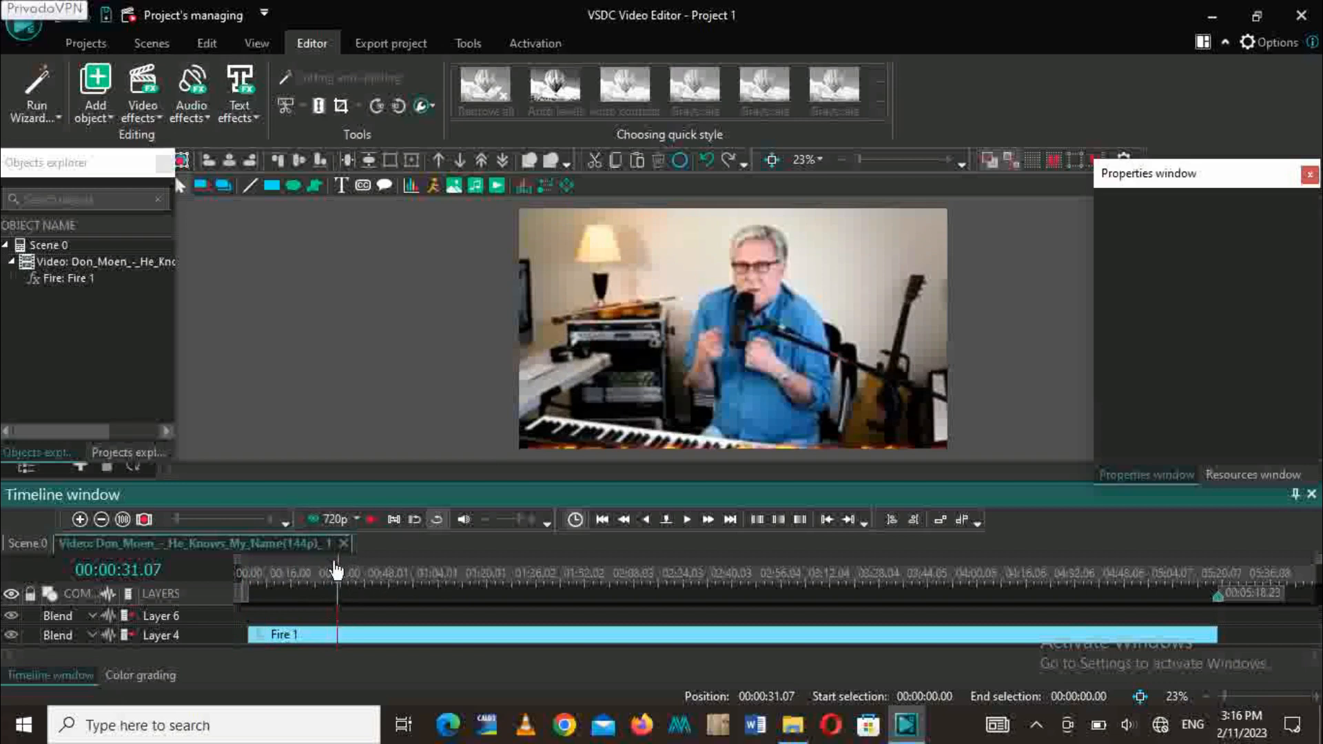
{"action": "mouse_move", "coordinate": [338, 574]}
{"action": "left_mouse_down"}
{"action": "mouse_move", "coordinate": [325, 572]}
{"action": "mouse_move", "coordinate": [348, 568]}
{"action": "mouse_move", "coordinate": [337, 577]}
{"action": "left_mouse_up"}
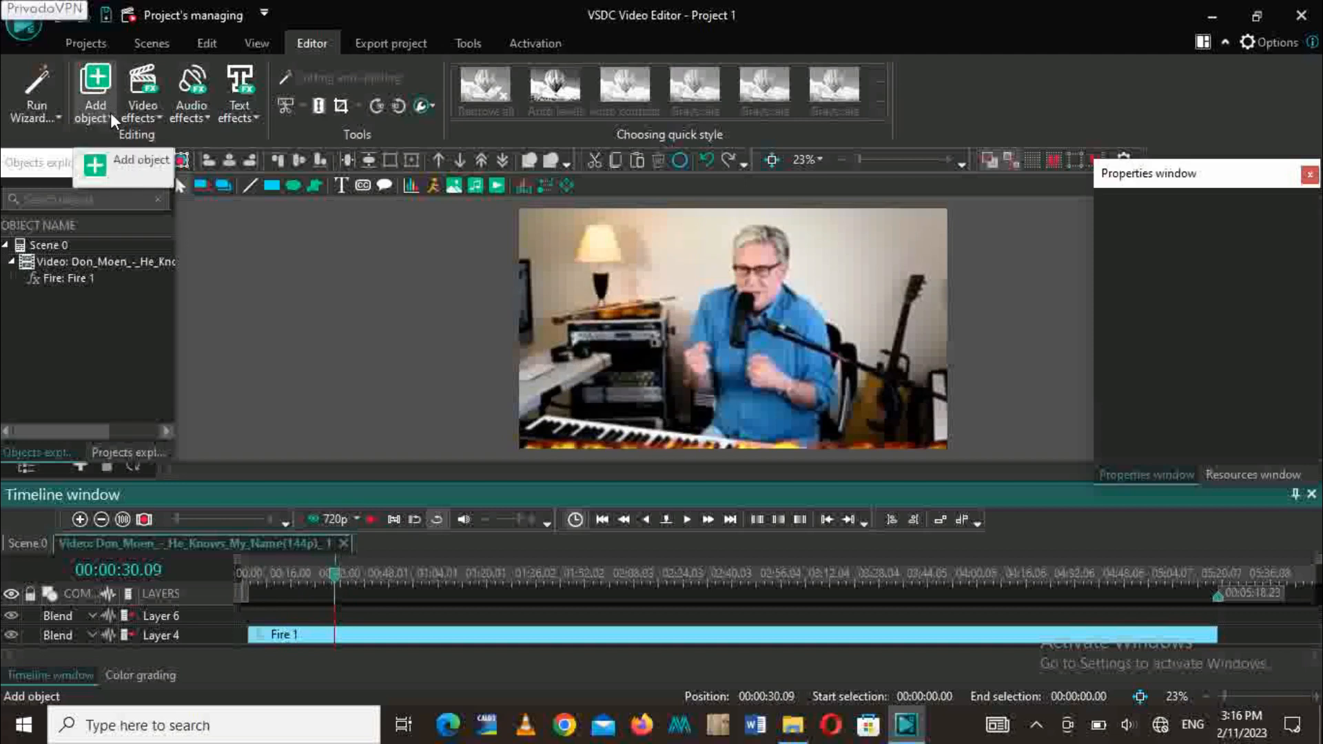
{"action": "left_click", "coordinate": [149, 120]}
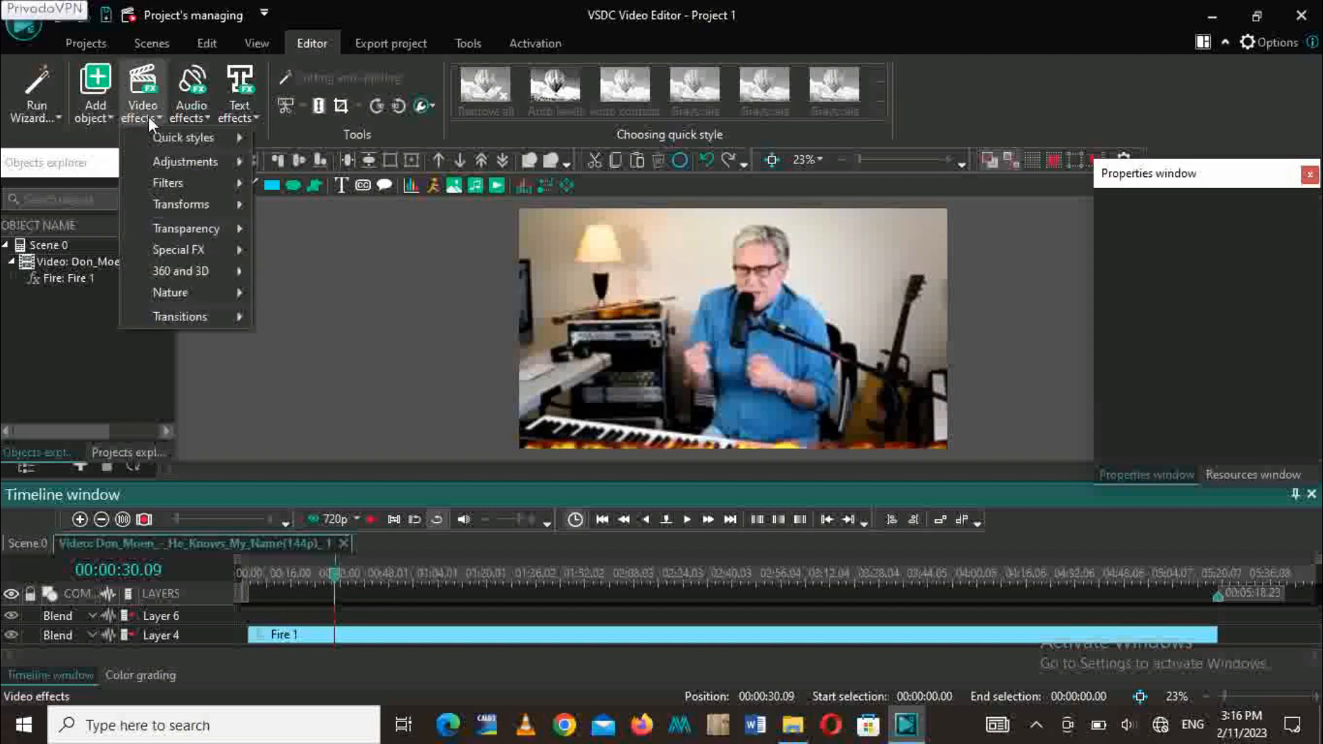
{"action": "mouse_move", "coordinate": [187, 313]}
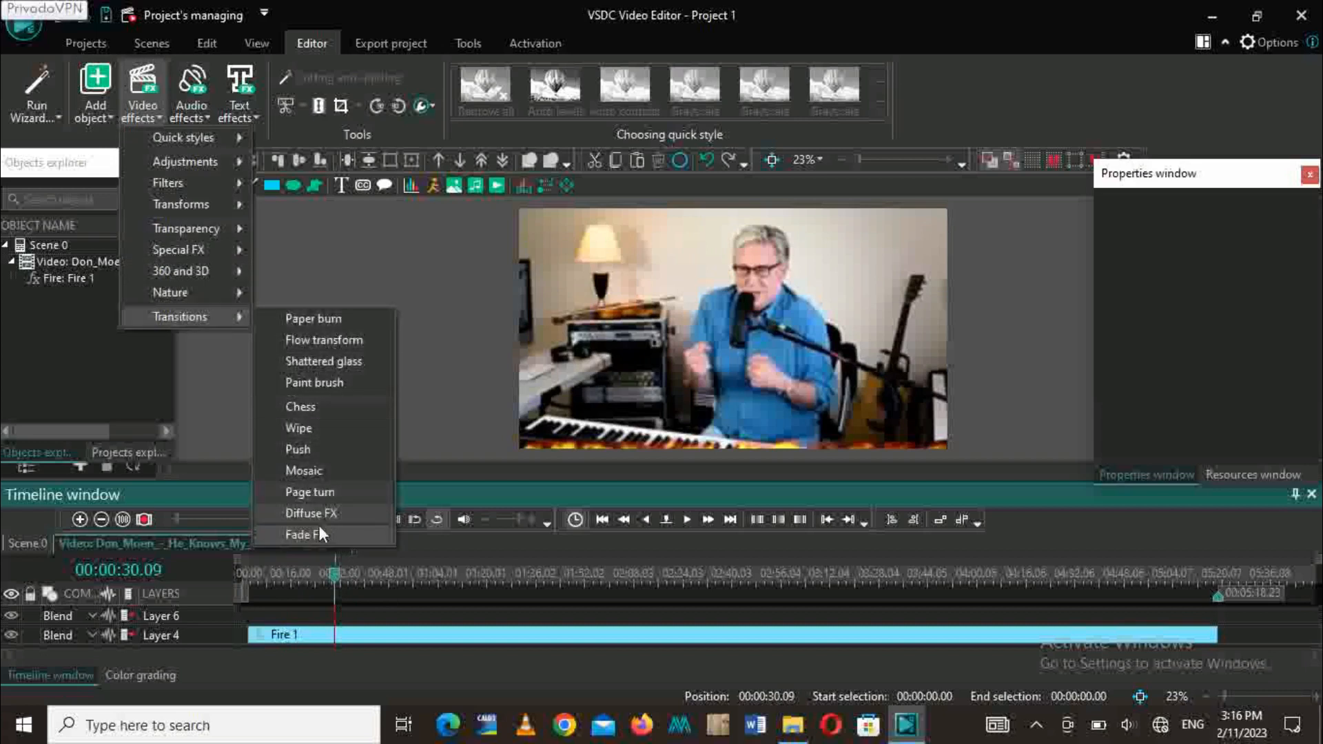
{"action": "left_click", "coordinate": [328, 363]}
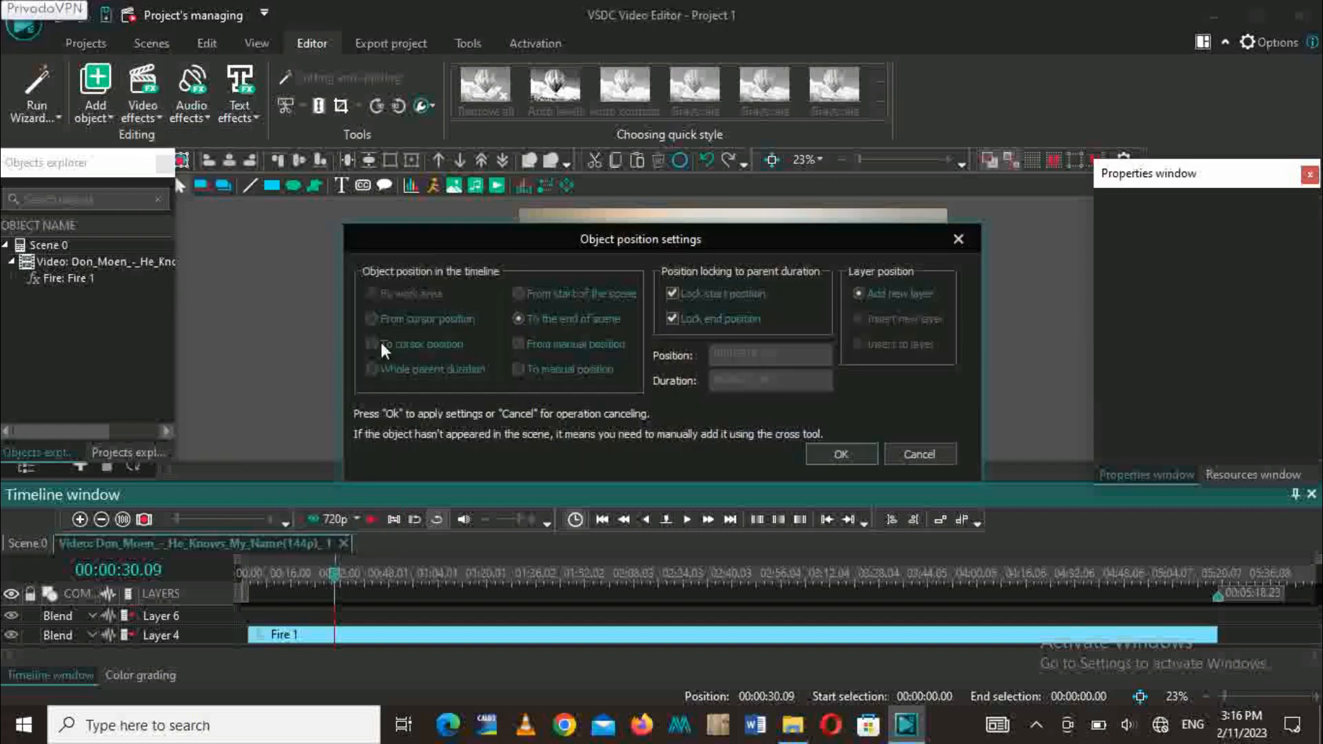
{"action": "left_click", "coordinate": [373, 318]}
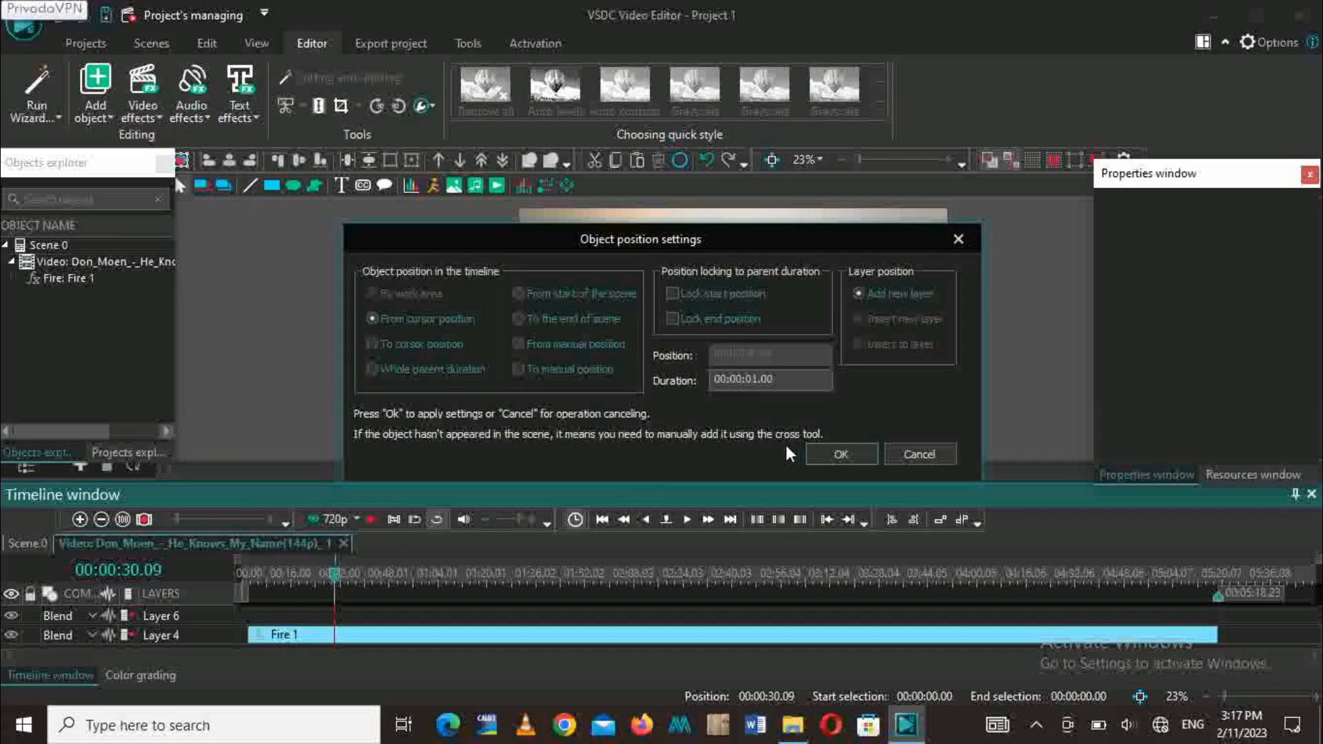
{"action": "left_click", "coordinate": [825, 451]}
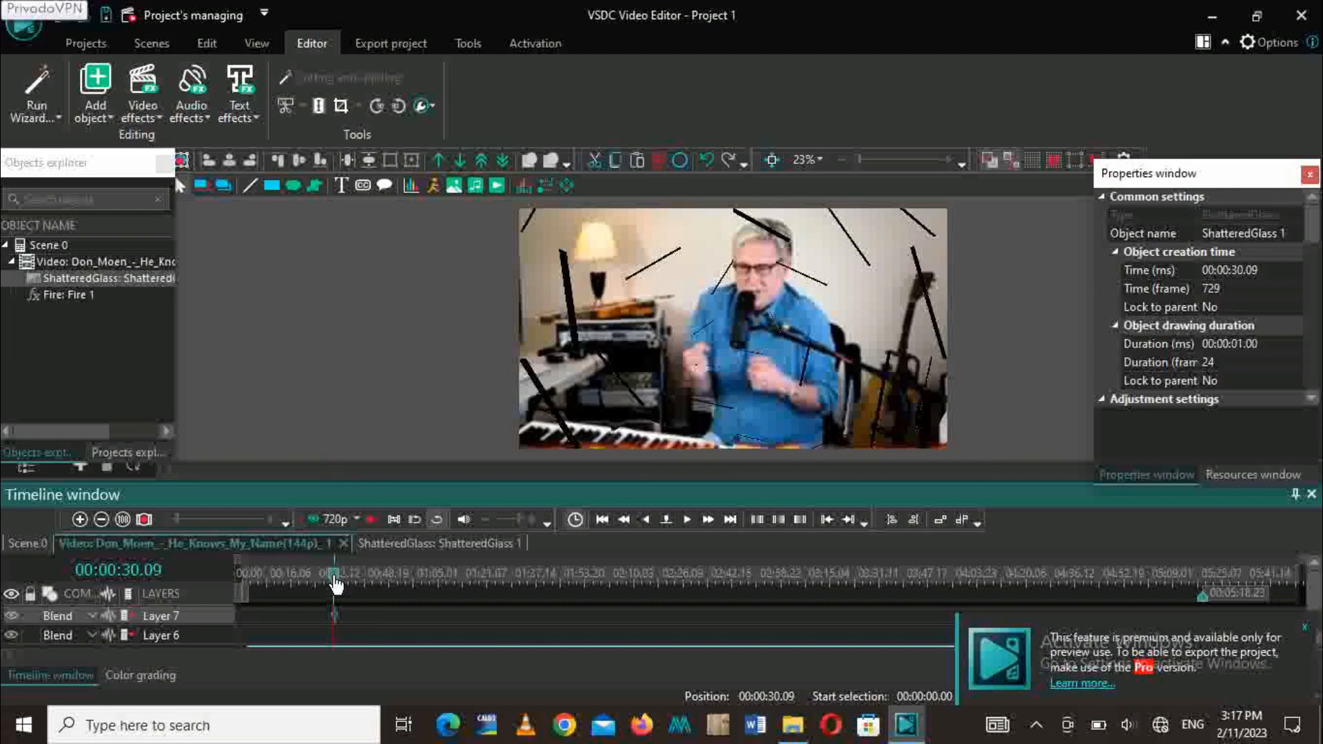
- Stretch the Shattered glass transition's start back to 00:00:25.08, making it last 00:00:06.01
{"action": "left_click_drag", "start_coordinate": [336, 576], "coordinate": [318, 579]}
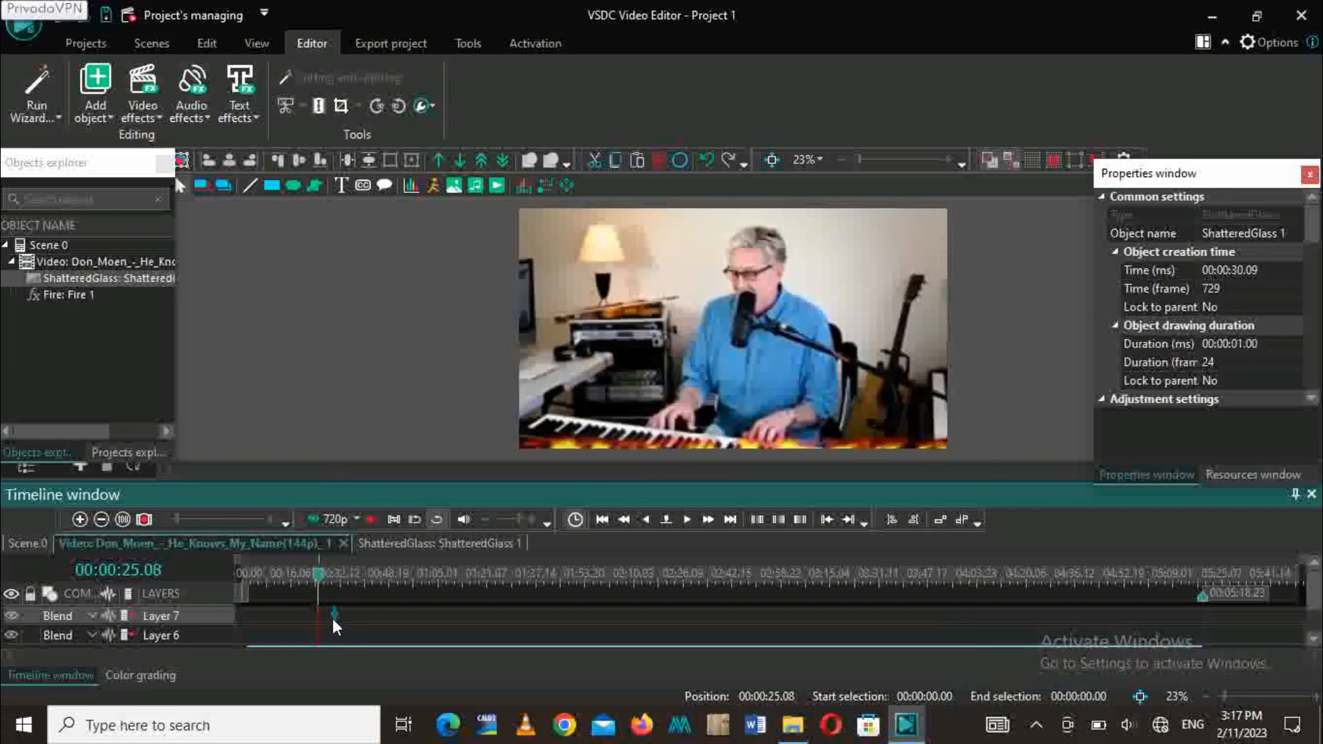
{"action": "left_click_drag", "start_coordinate": [334, 614], "coordinate": [314, 586]}
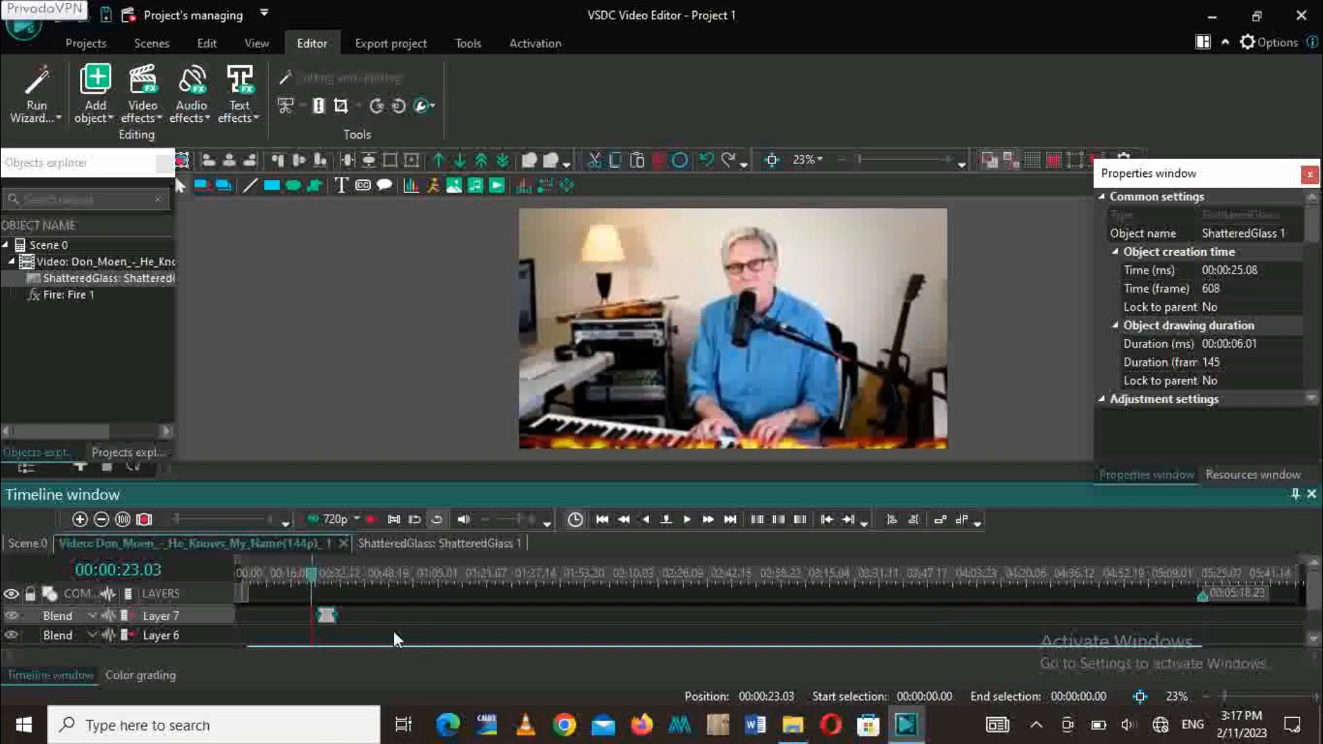
- Play the Shattered glass transition from just before its start, and return the playhead to 00:00:20.14
{"action": "left_click_drag", "start_coordinate": [316, 576], "coordinate": [309, 576]}
{"action": "key", "text": "space"}
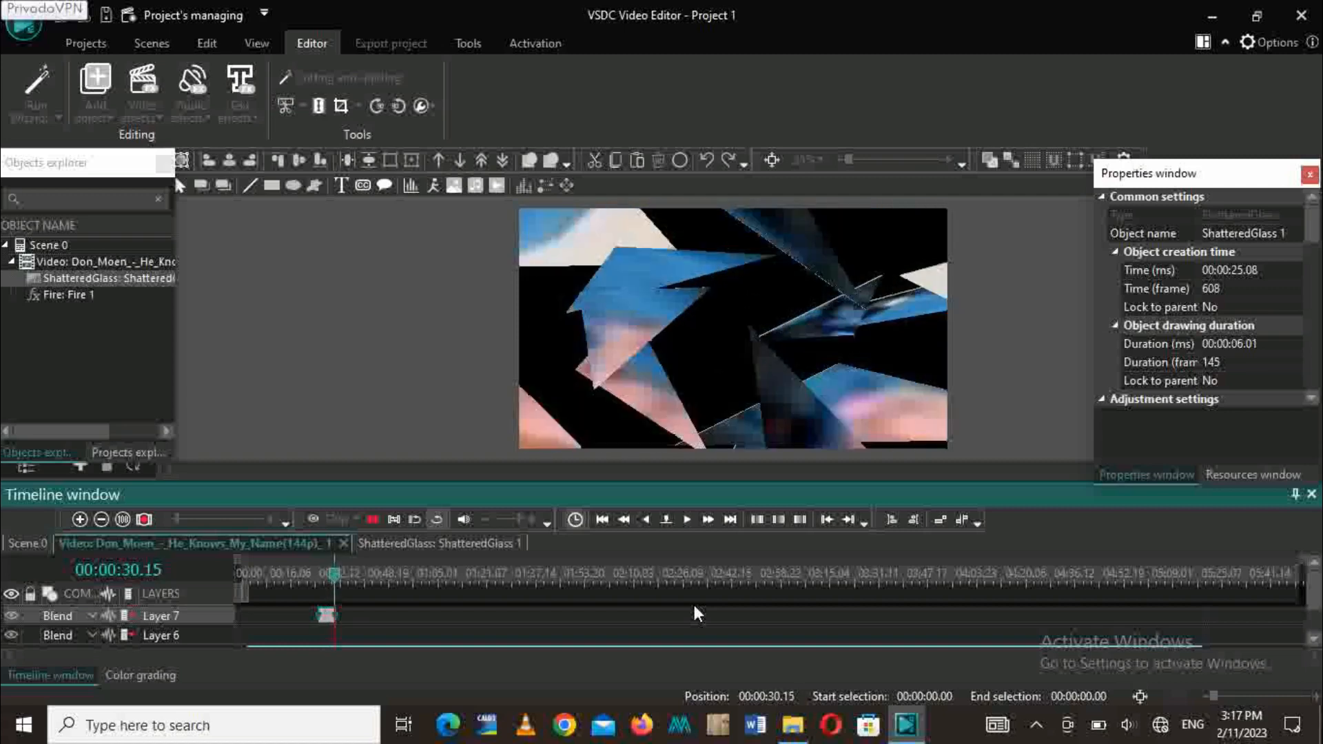
{"action": "key", "text": "space"}
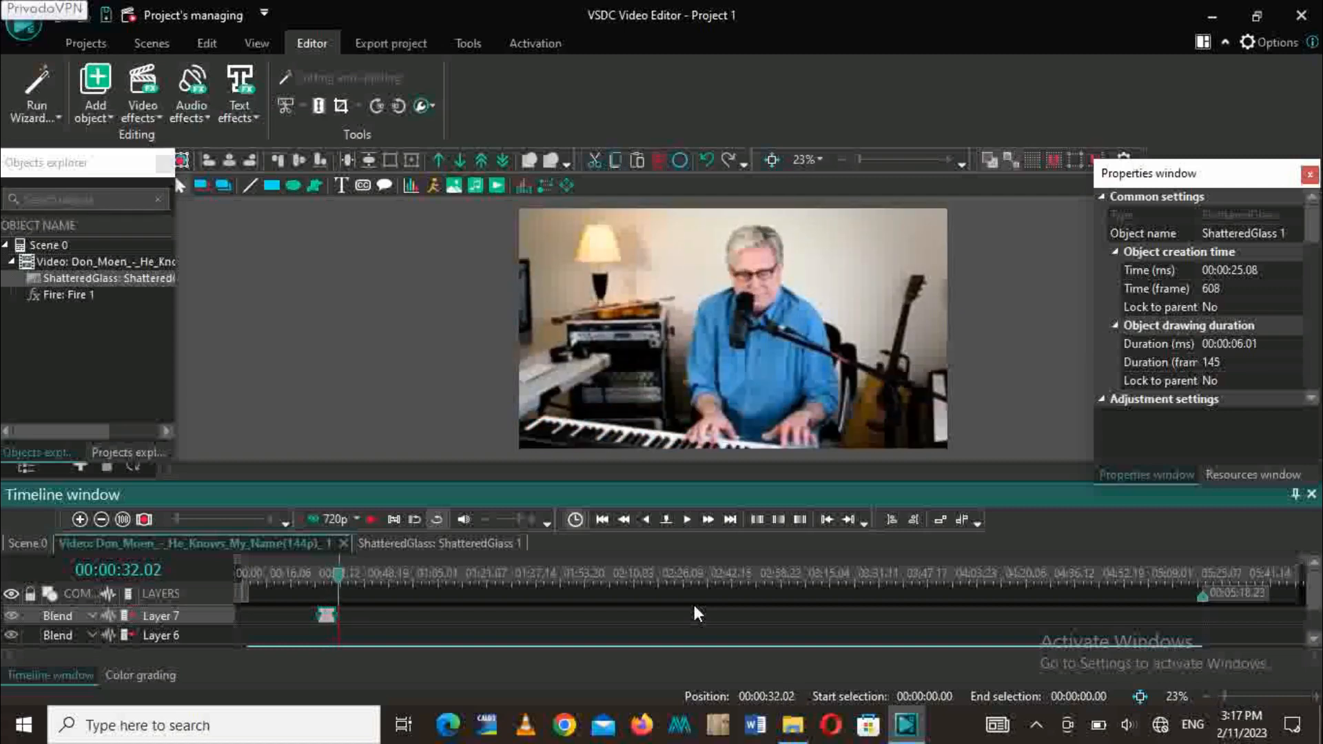
{"action": "left_click_drag", "start_coordinate": [338, 573], "coordinate": [308, 585]}
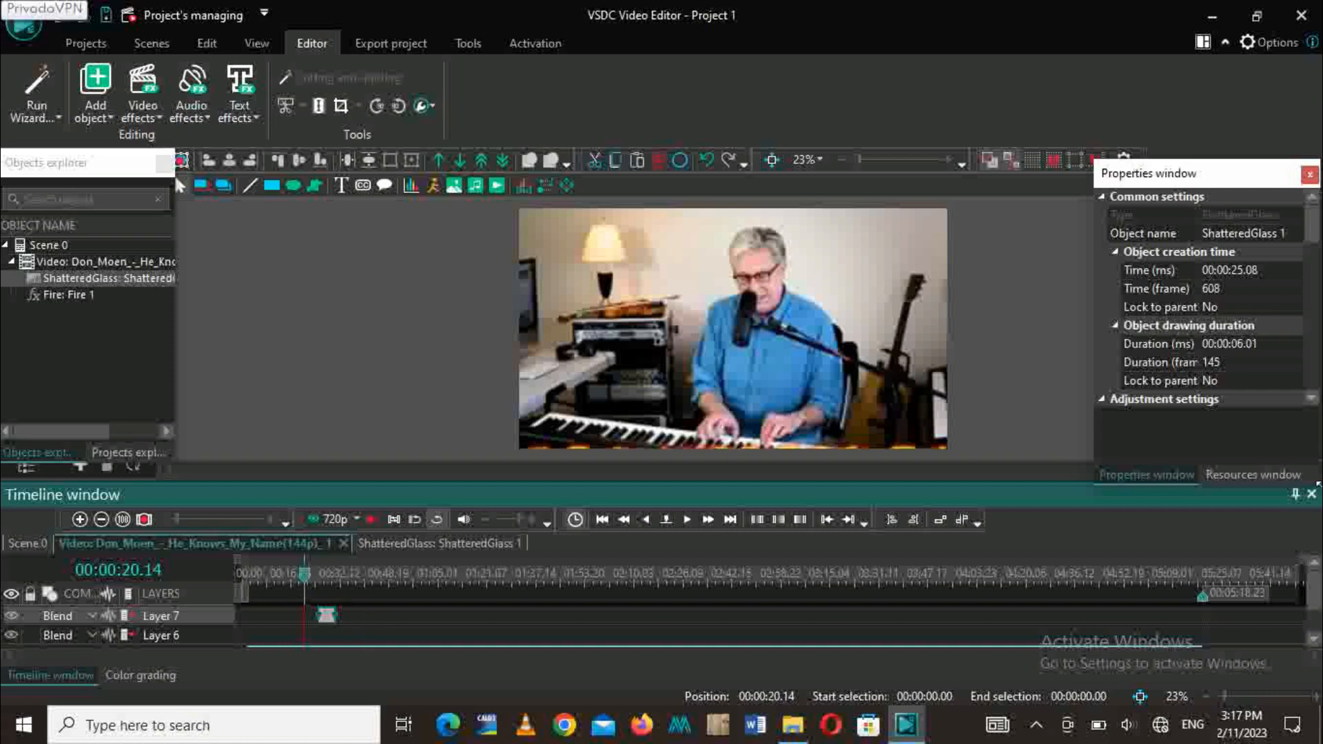
- Add an empty layer above the Shattered glass transition's layer in the music video's timeline
{"action": "mouse_move", "coordinate": [1315, 596]}
{"action": "left_mouse_down"}
{"action": "mouse_move", "coordinate": [1317, 630]}
{"action": "mouse_move", "coordinate": [1318, 601]}
{"action": "left_mouse_up"}
{"action": "left_click", "coordinate": [573, 630]}
{"action": "right_click", "coordinate": [574, 630]}
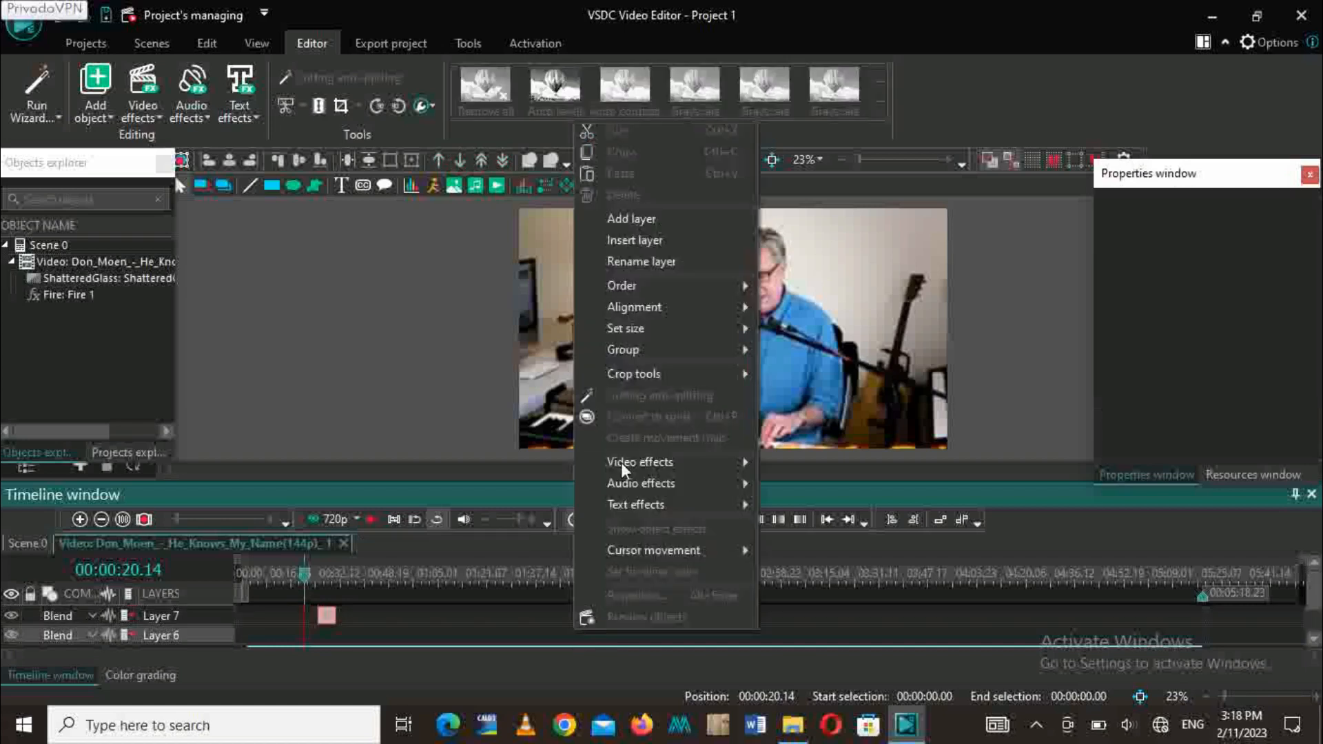
{"action": "left_click", "coordinate": [656, 219]}
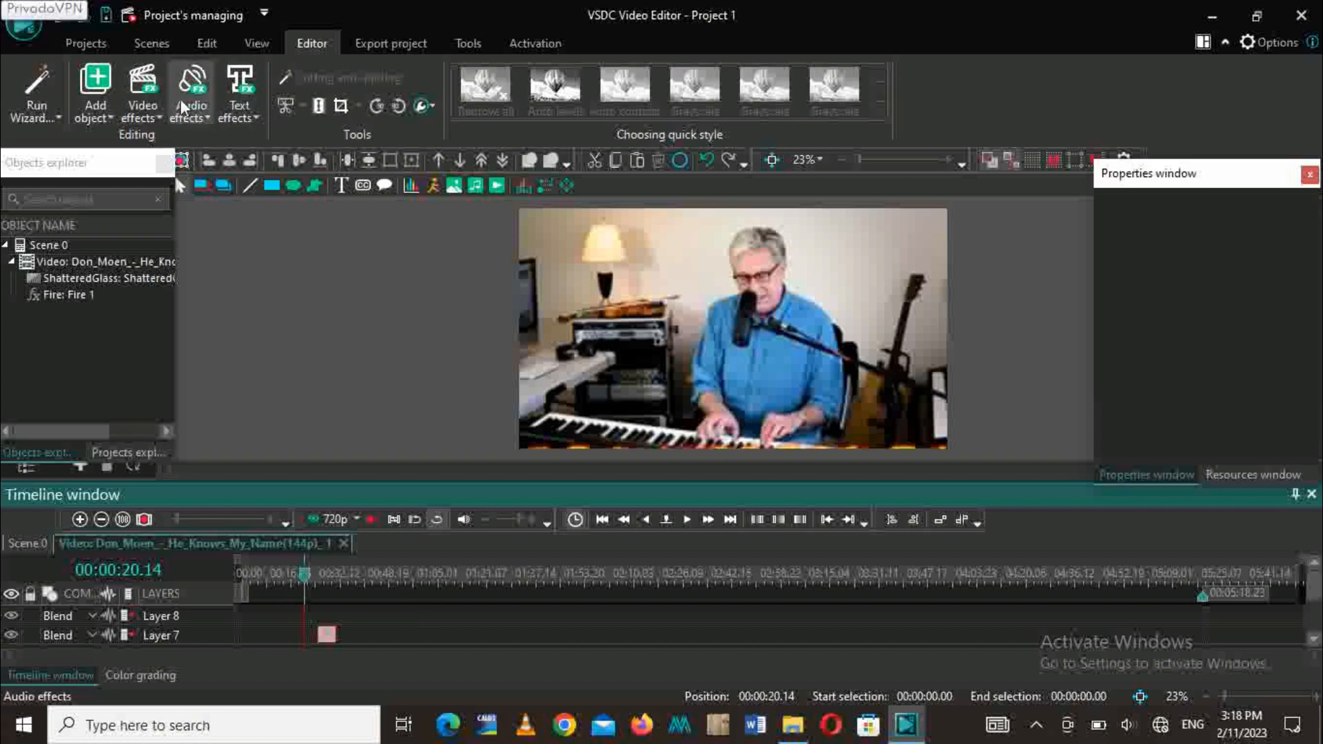
- Insert the video VID-20200425-WA0025.mp4 on a new layer, starting from the playhead at 00:00:20.14
{"action": "left_click", "coordinate": [97, 114]}
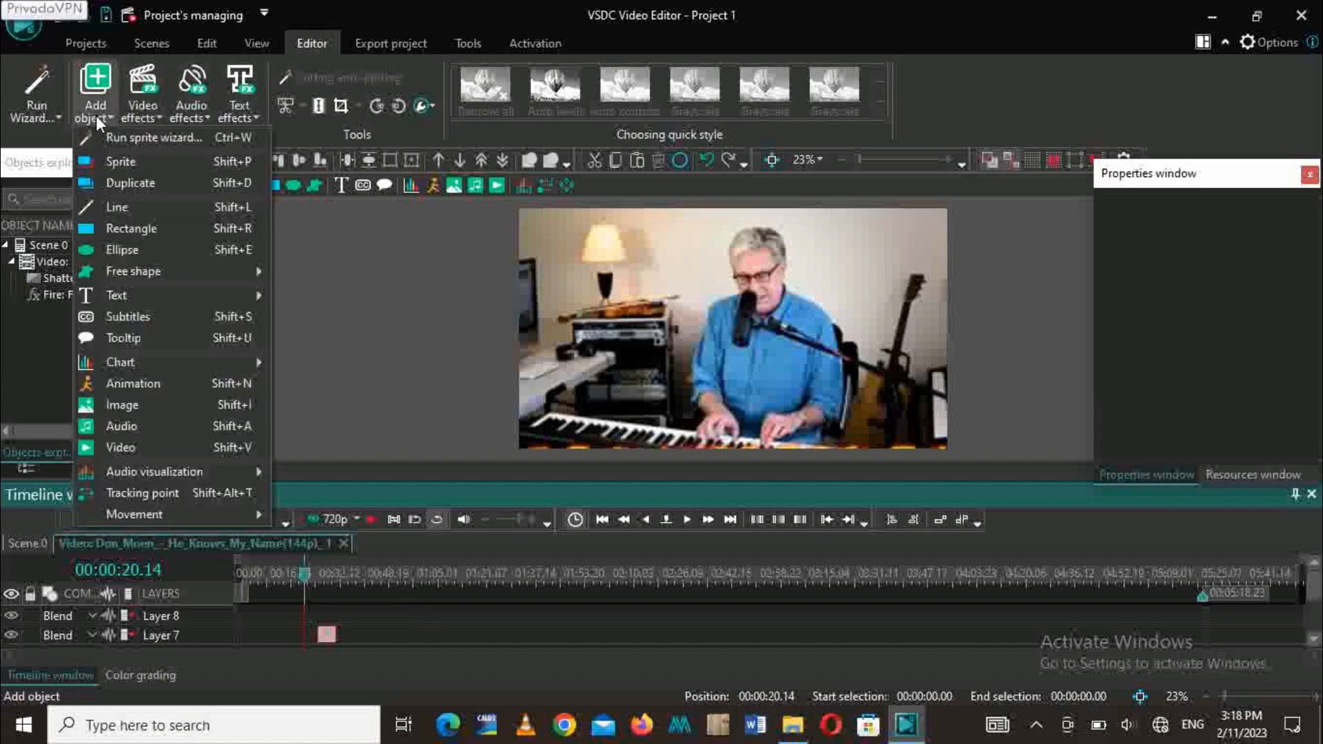
{"action": "left_click", "coordinate": [160, 446]}
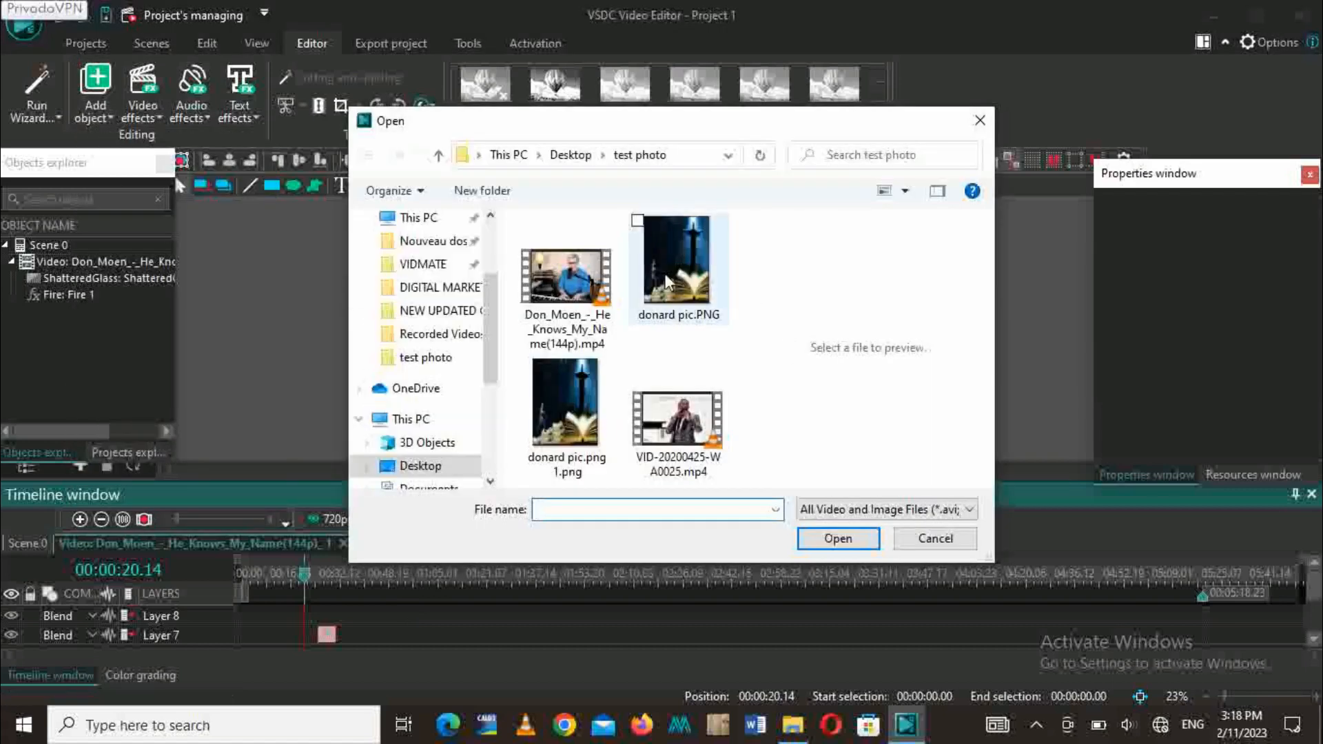
{"action": "double_click", "coordinate": [710, 434]}
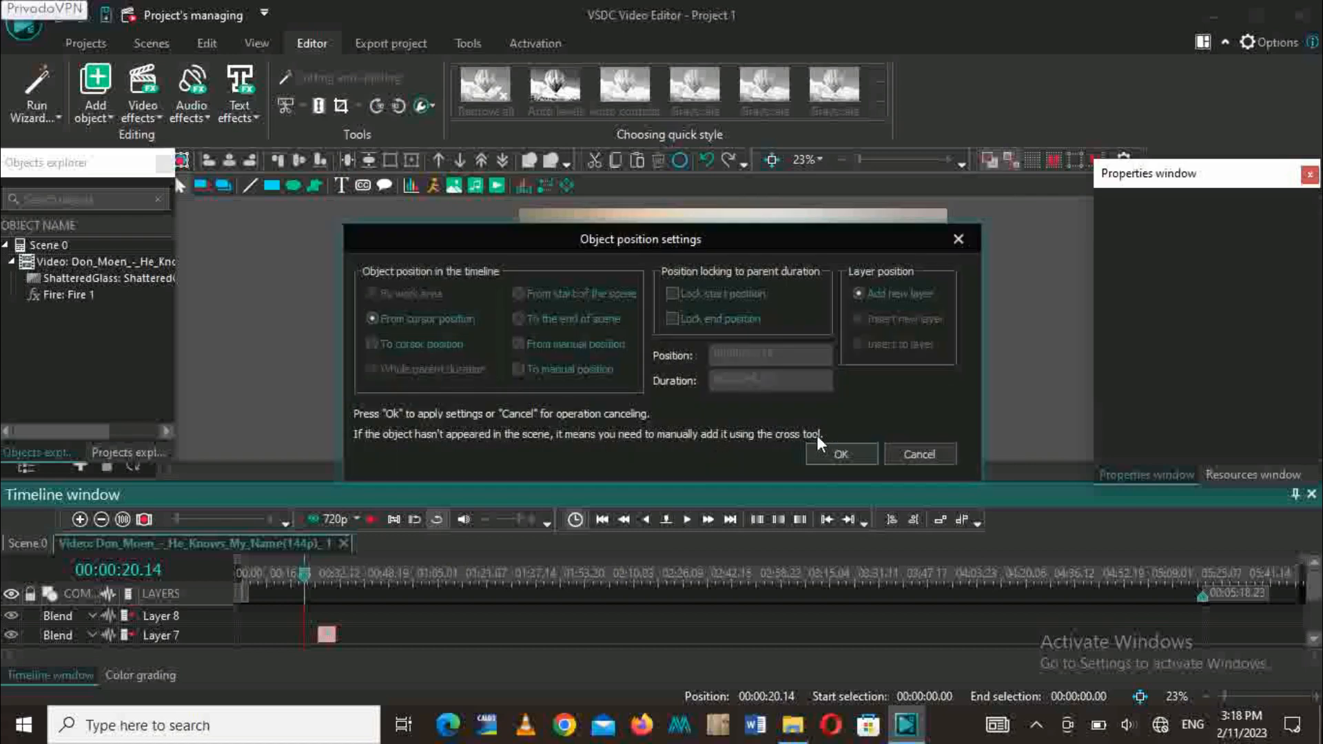
{"action": "left_click", "coordinate": [834, 453]}
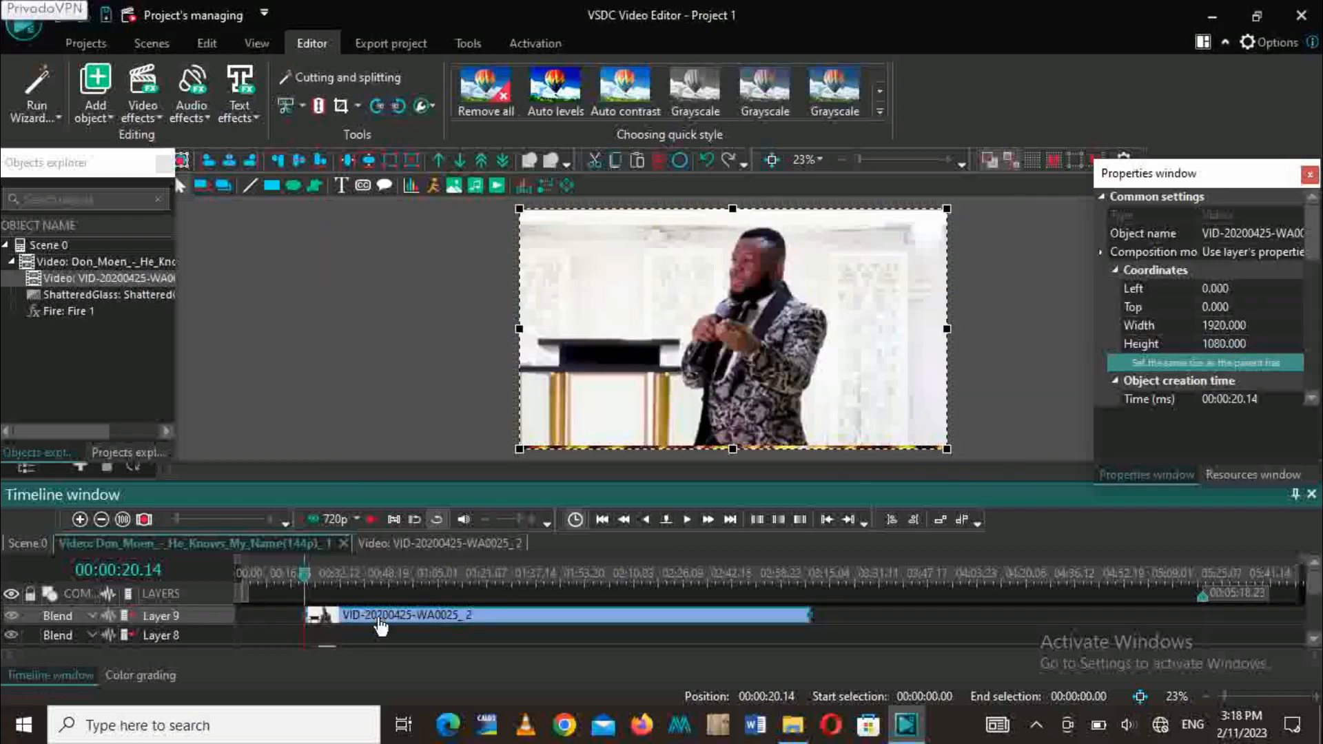
- Move the inserted clip to start at 00:00:00.00, return the playhead to 00:00:00.07, and check the layers below it
{"action": "left_click_drag", "start_coordinate": [396, 621], "coordinate": [299, 625]}
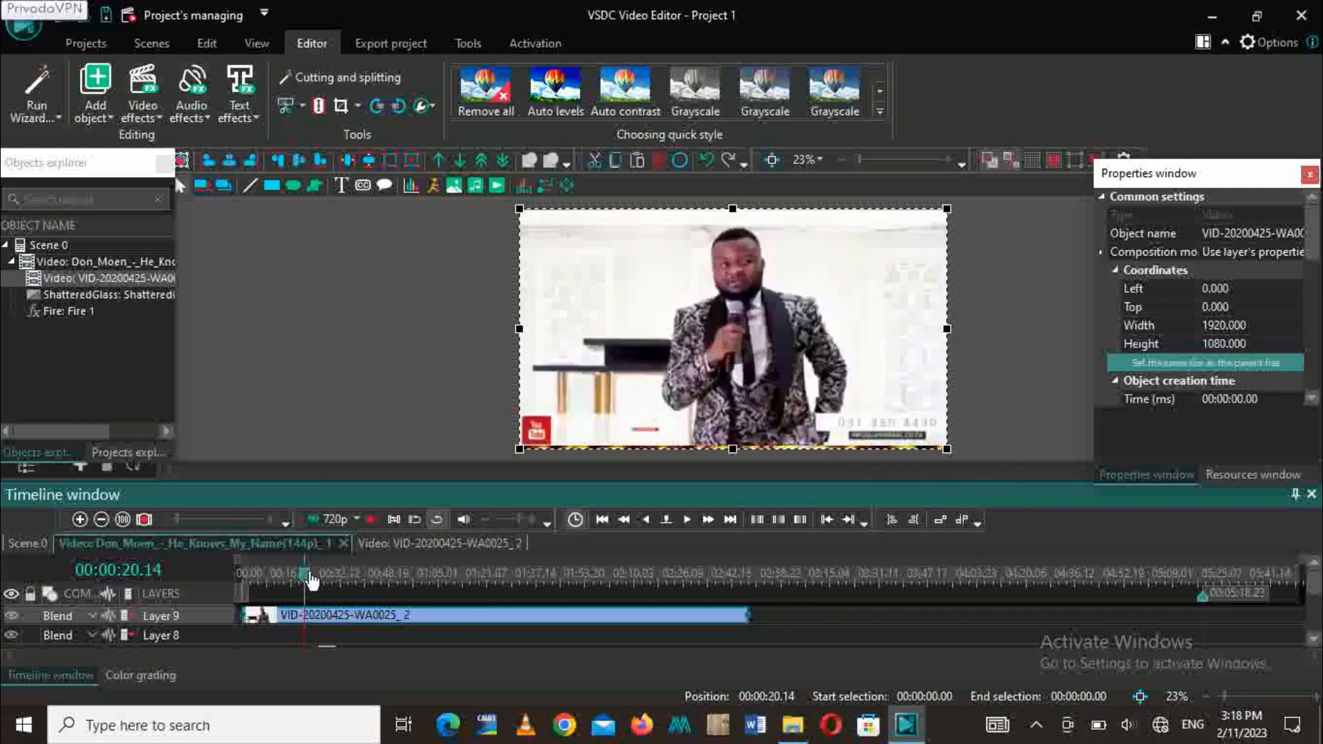
{"action": "left_click_drag", "start_coordinate": [310, 581], "coordinate": [242, 581]}
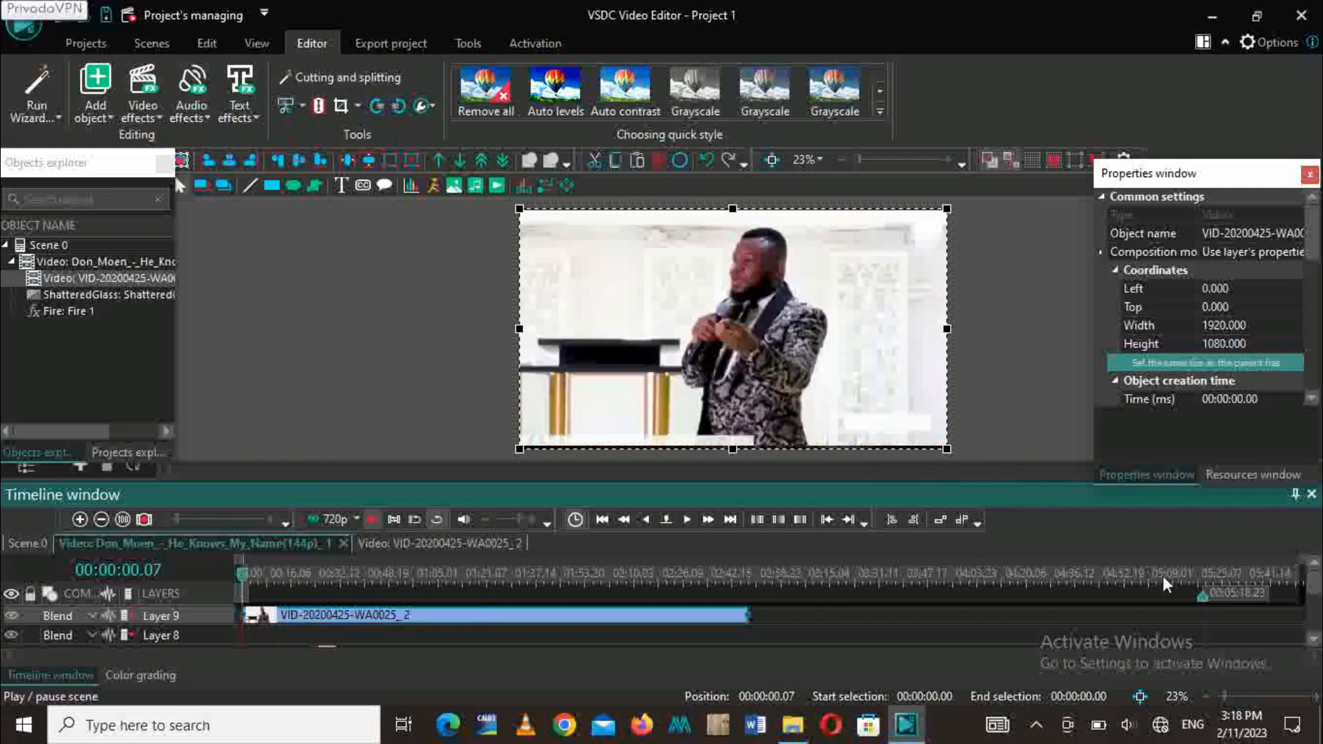
{"action": "left_click", "coordinate": [1315, 640]}
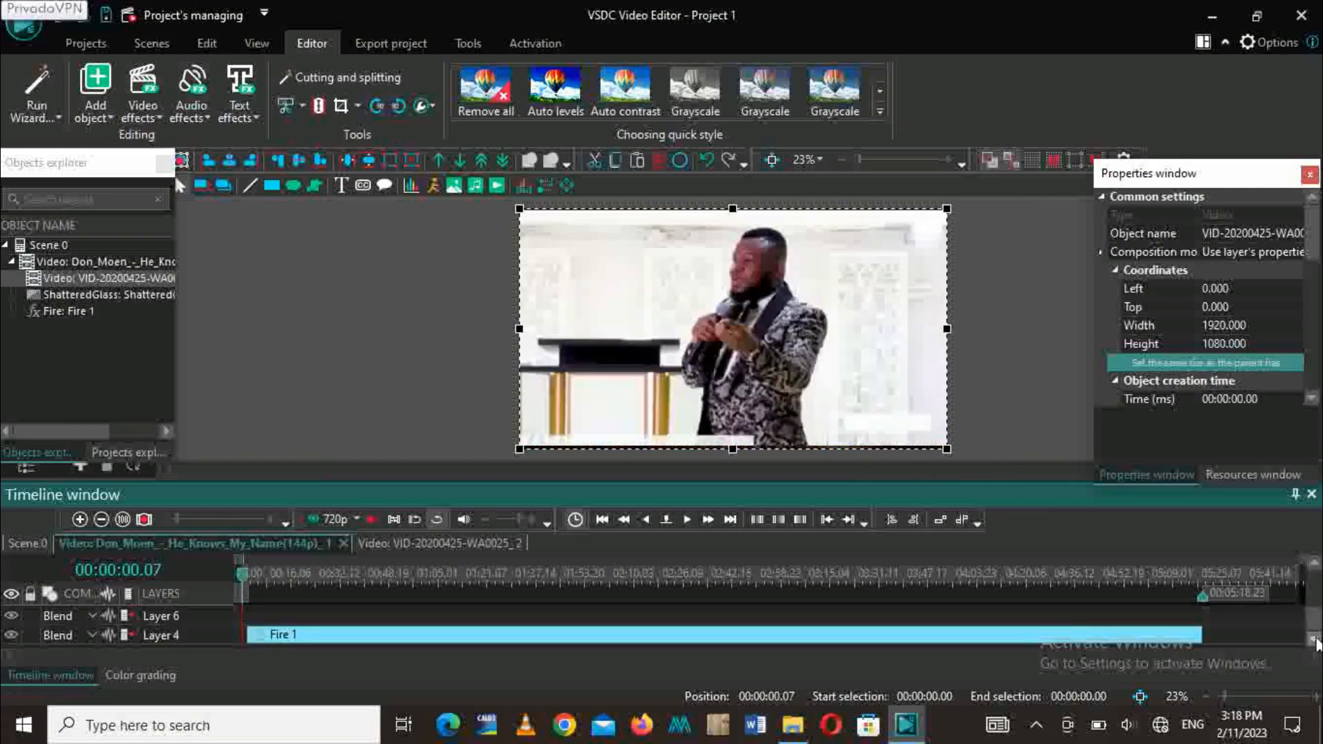
{"action": "left_click_drag", "start_coordinate": [1315, 629], "coordinate": [1316, 597]}
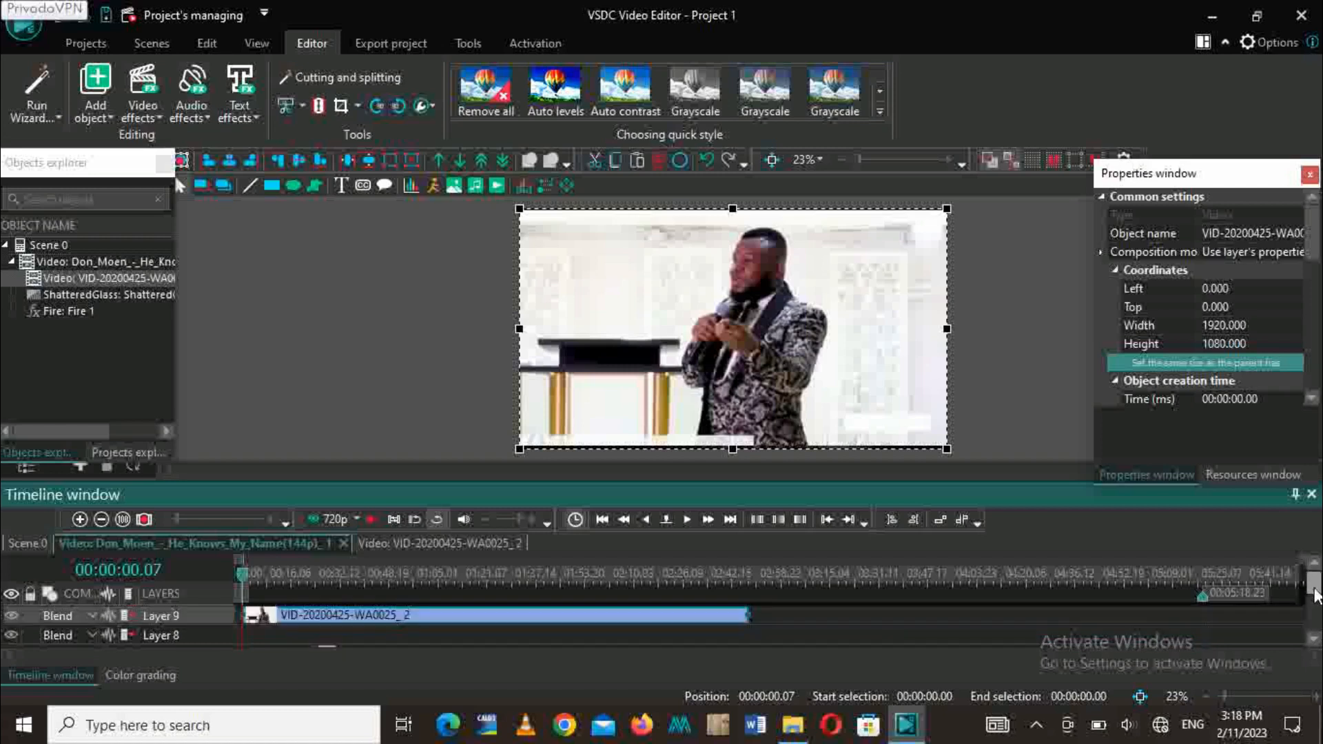
- Select the parent music video in Scene 0 and trim its end so that it lasts about 00:04:16
{"action": "left_click", "coordinate": [86, 266]}
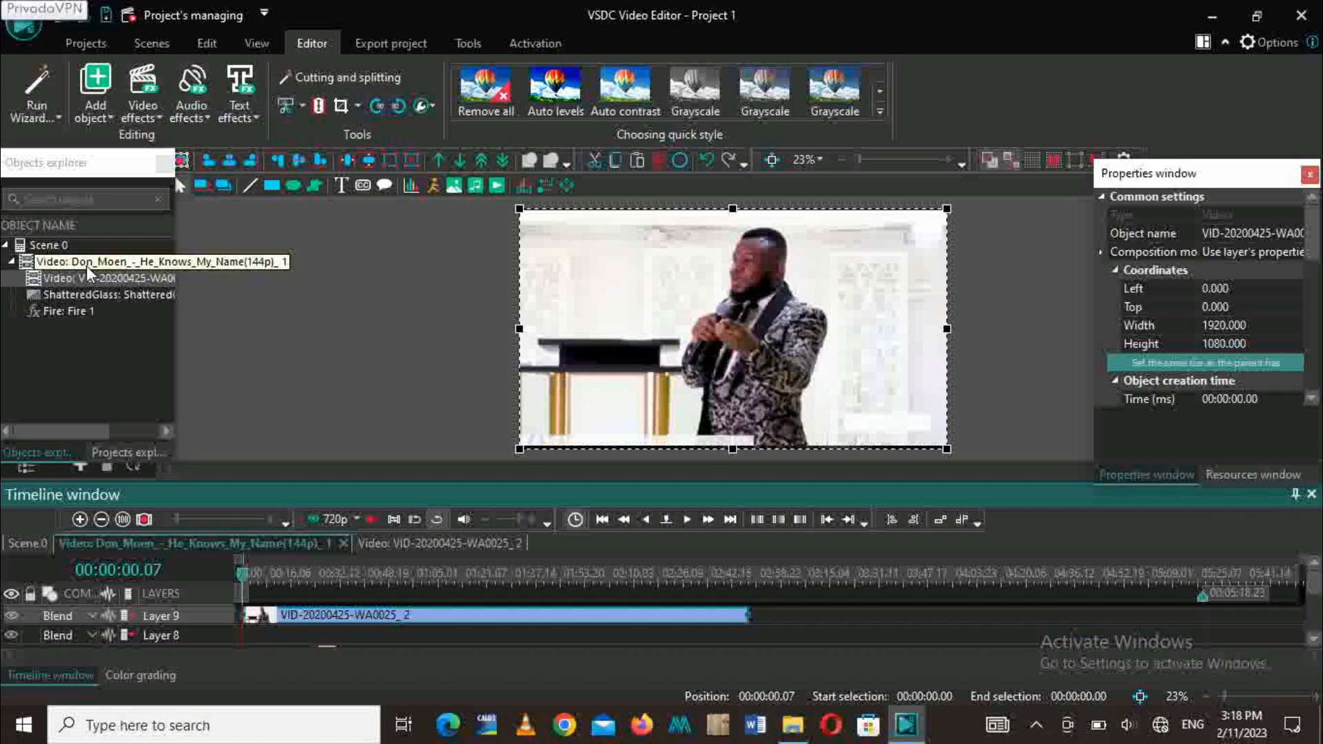
{"action": "left_click", "coordinate": [88, 266]}
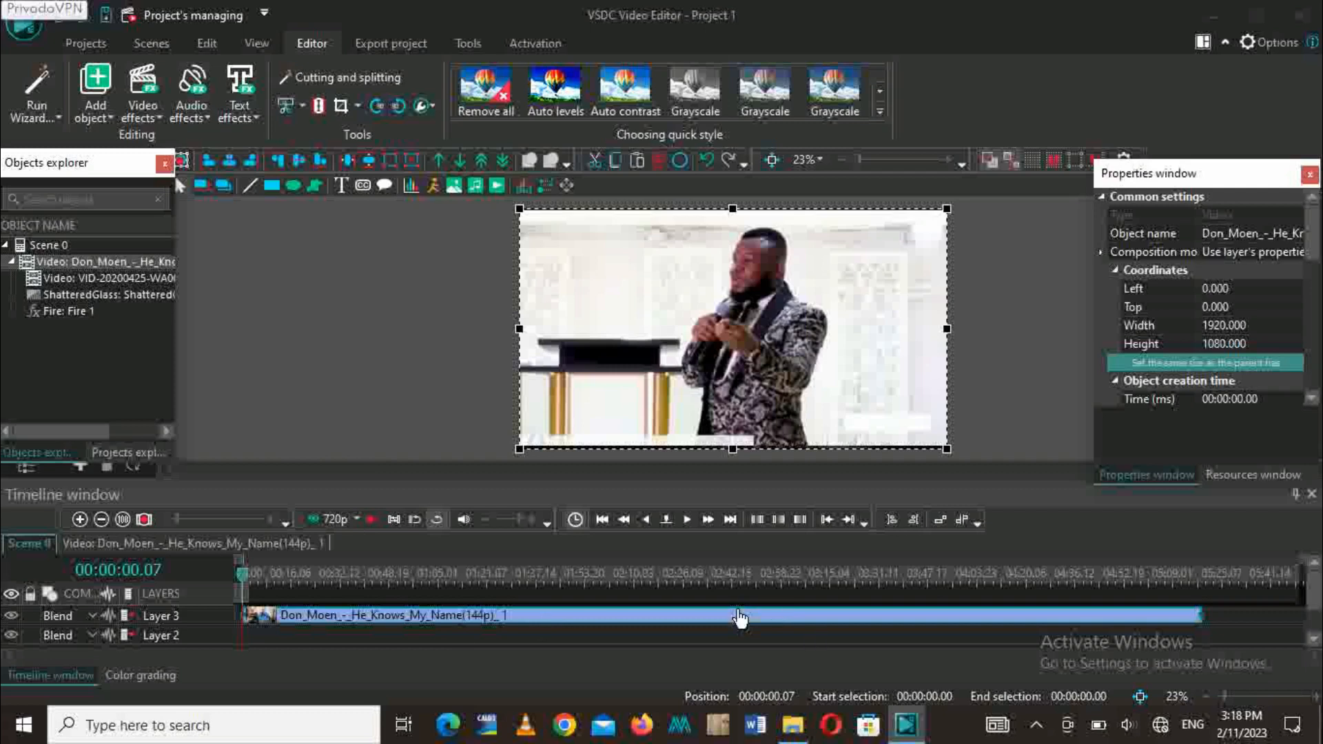
{"action": "mouse_move", "coordinate": [789, 618]}
{"action": "left_click_drag", "start_coordinate": [1199, 612], "coordinate": [1110, 626]}
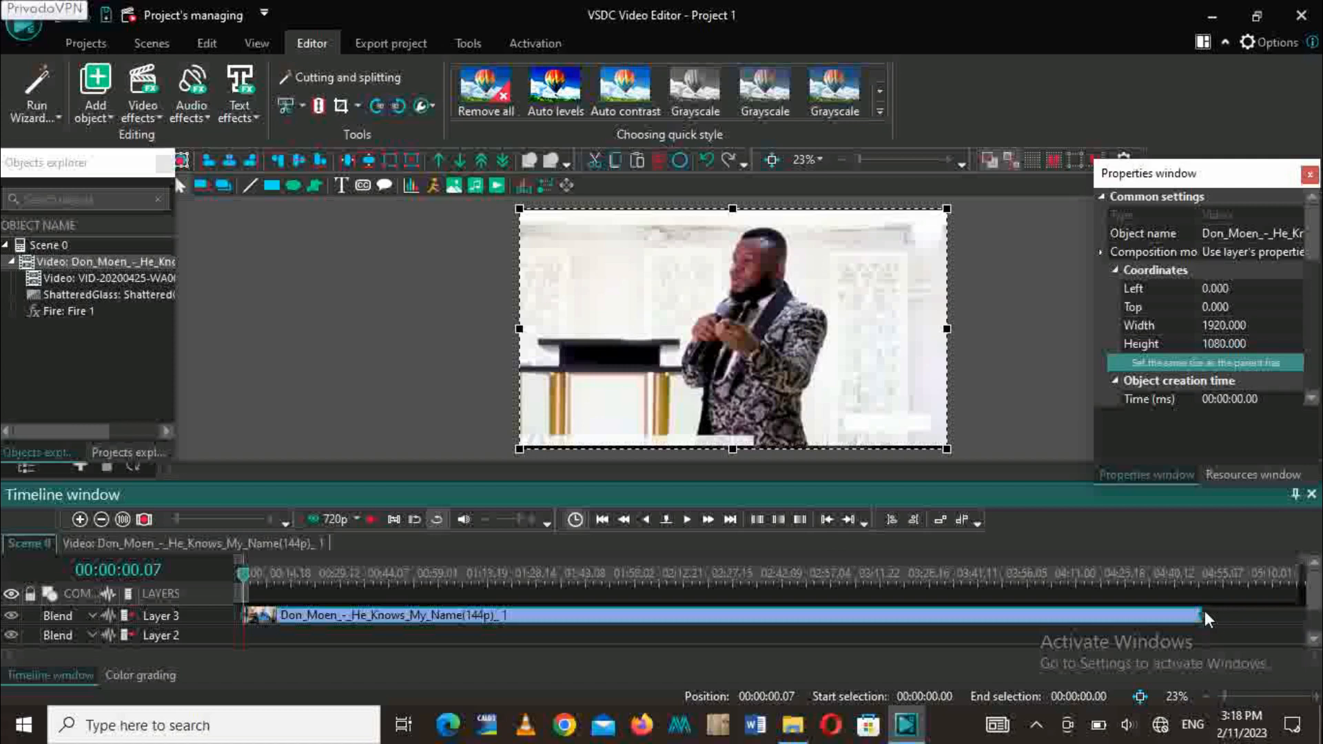
{"action": "left_click_drag", "start_coordinate": [1200, 620], "coordinate": [1161, 613]}
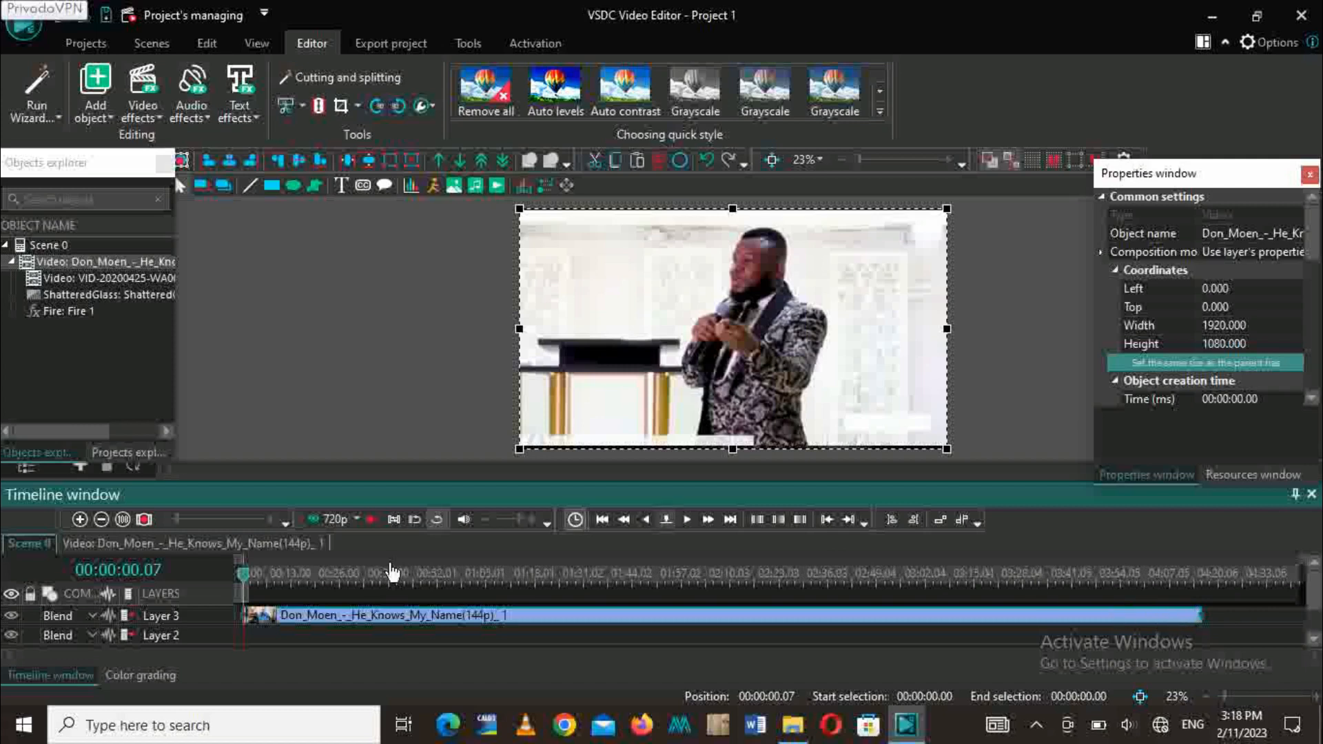
- Scrub through the trimmed video to its end at 00:04:15.18 and back to its beginning to review the overlaid clip
{"action": "left_click_drag", "start_coordinate": [247, 573], "coordinate": [1203, 583]}
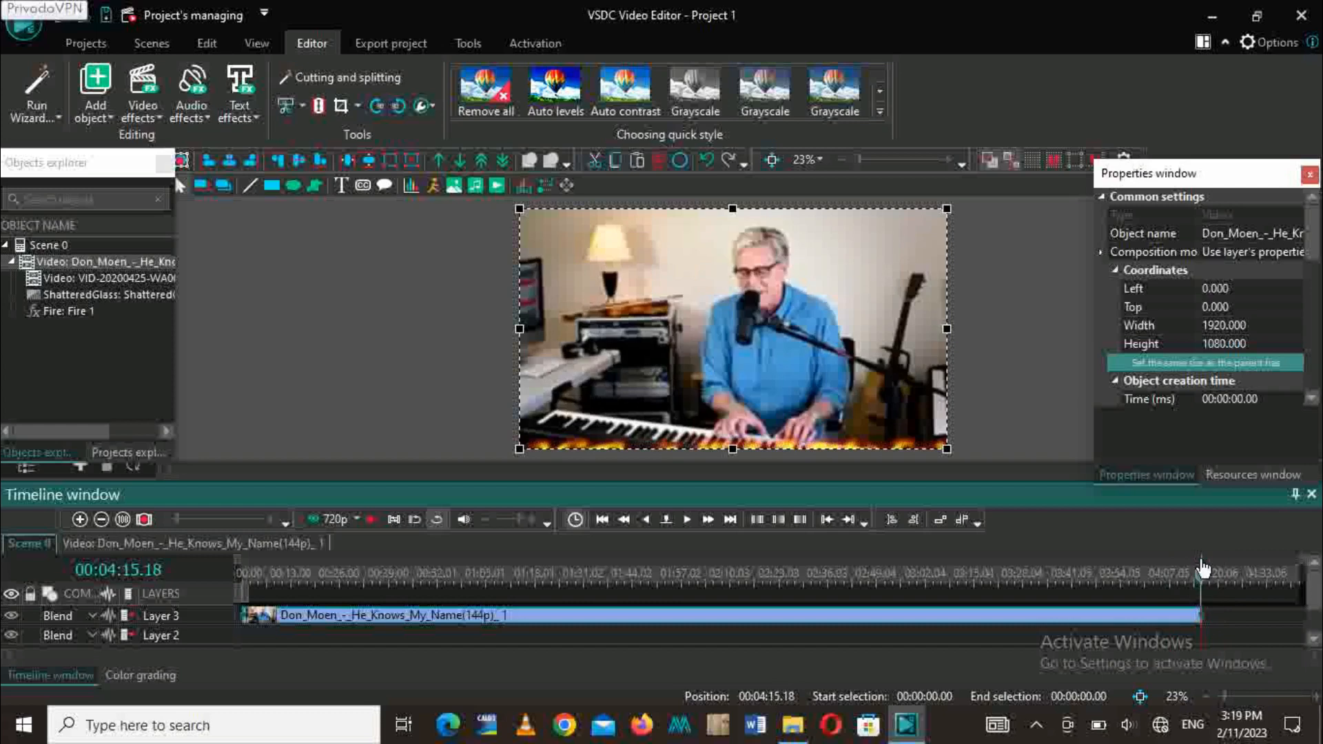
{"action": "left_click_drag", "start_coordinate": [1200, 586], "coordinate": [1007, 585]}
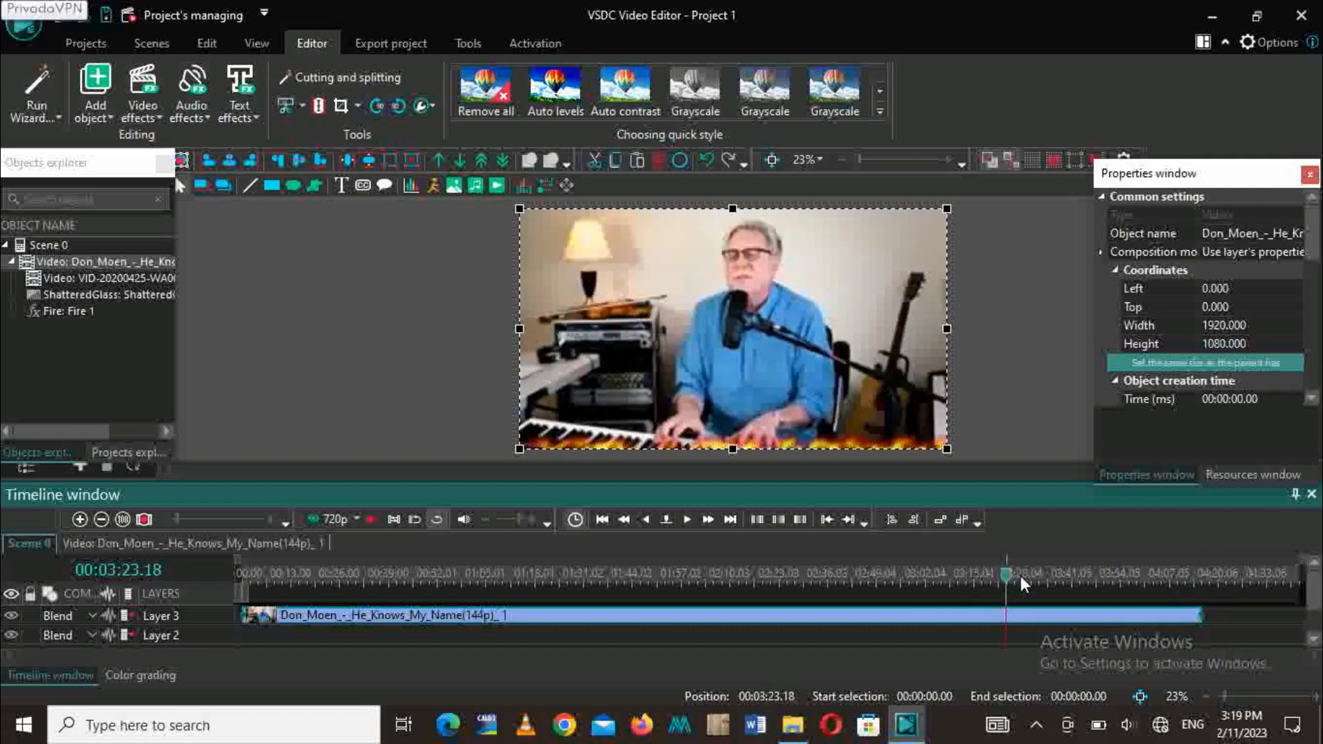
{"action": "left_click_drag", "start_coordinate": [1006, 578], "coordinate": [1129, 575]}
{"action": "left_click", "coordinate": [1222, 576]}
{"action": "left_click_drag", "start_coordinate": [1232, 578], "coordinate": [671, 577]}
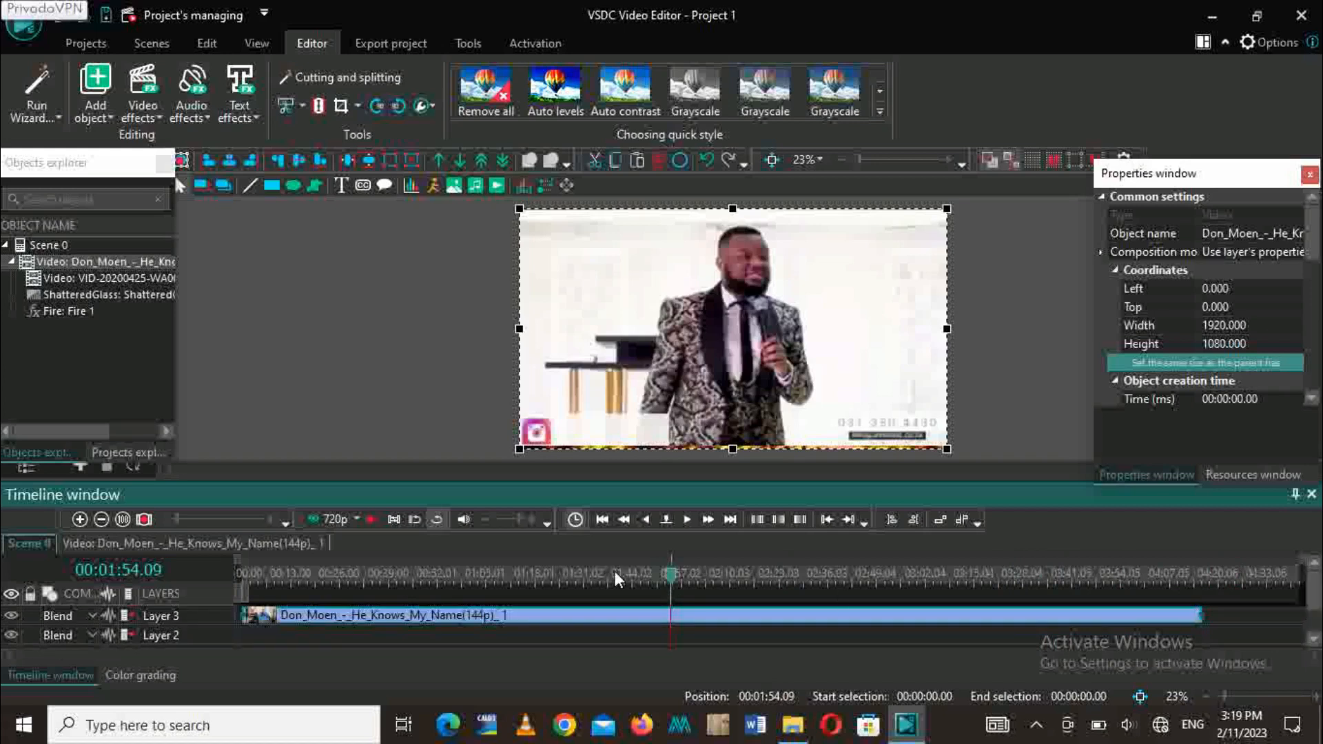
{"action": "left_click_drag", "start_coordinate": [670, 577], "coordinate": [352, 578]}
{"action": "left_click_drag", "start_coordinate": [264, 602], "coordinate": [246, 597]}
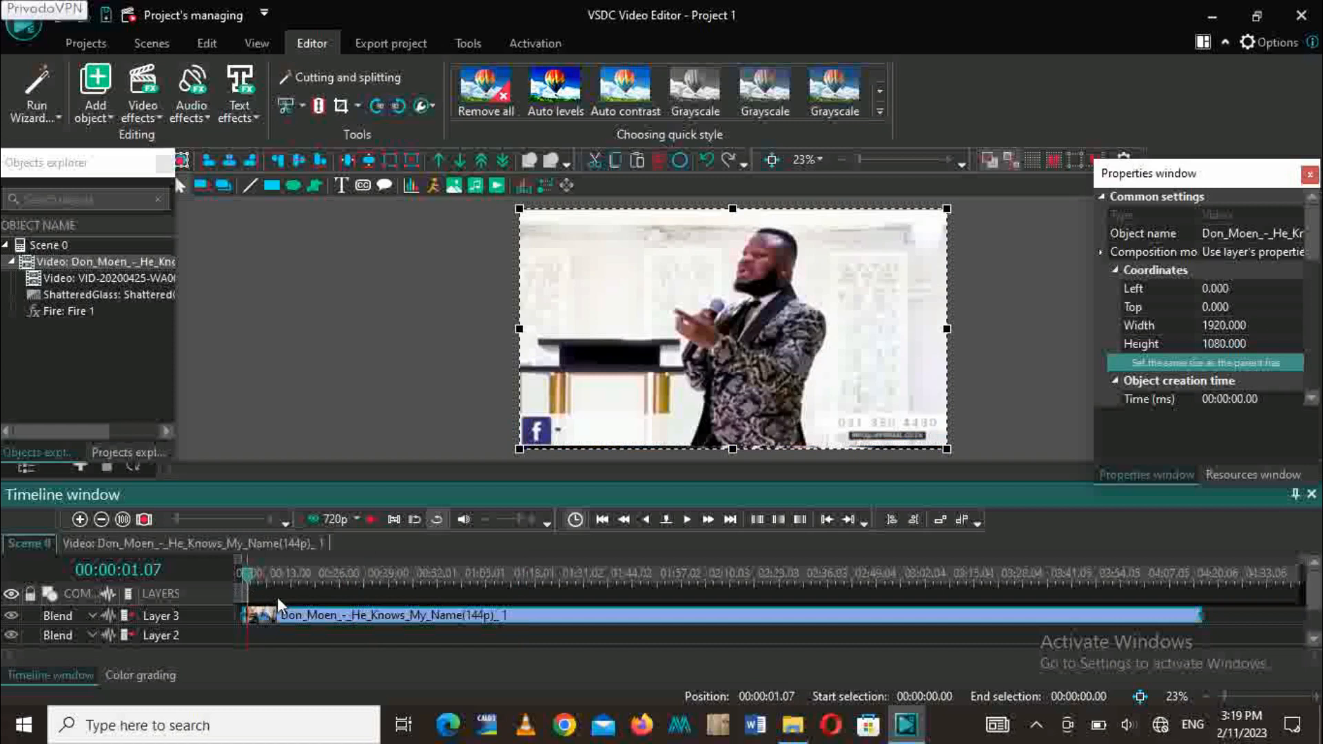
- Scrub forward from the video's start to 00:02:53.07 to preview where the overlaid clip gives way to the music video
{"action": "left_click", "coordinate": [240, 578]}
{"action": "left_click_drag", "start_coordinate": [240, 576], "coordinate": [265, 579]}
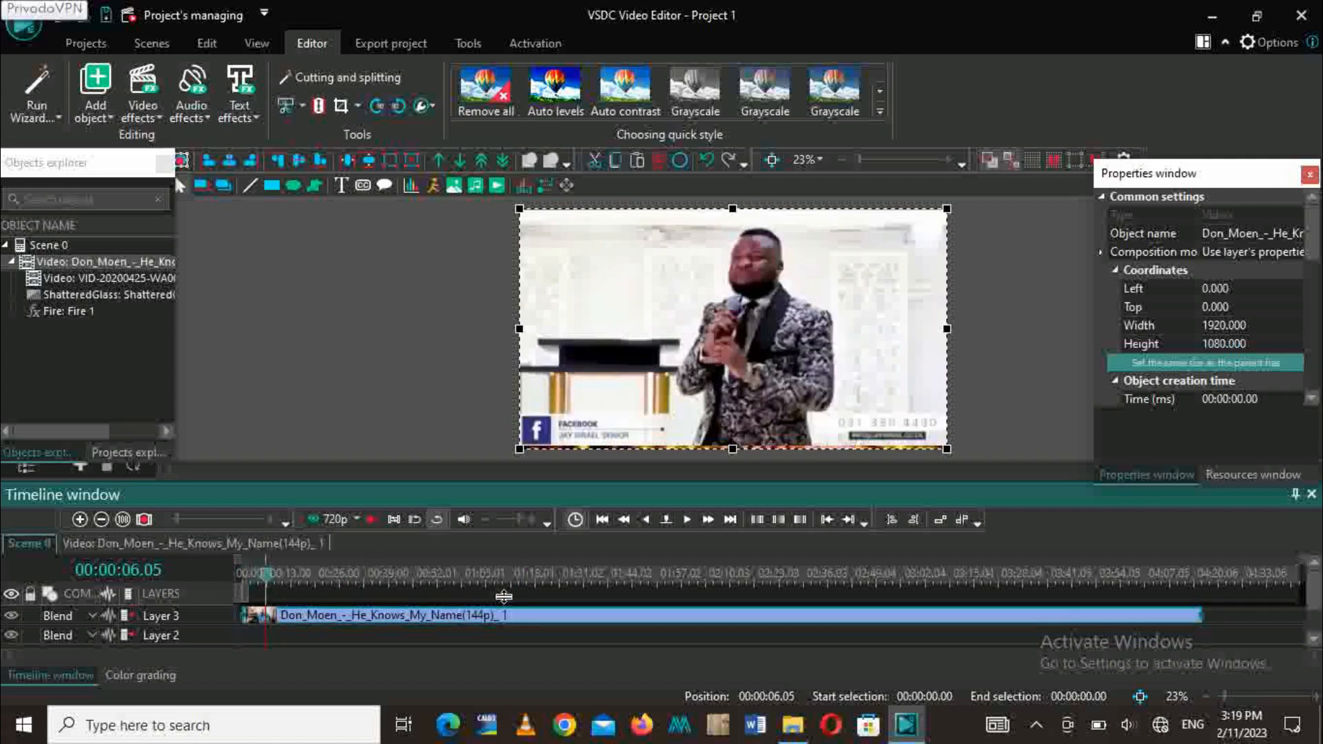
{"action": "left_click_drag", "start_coordinate": [266, 579], "coordinate": [448, 603]}
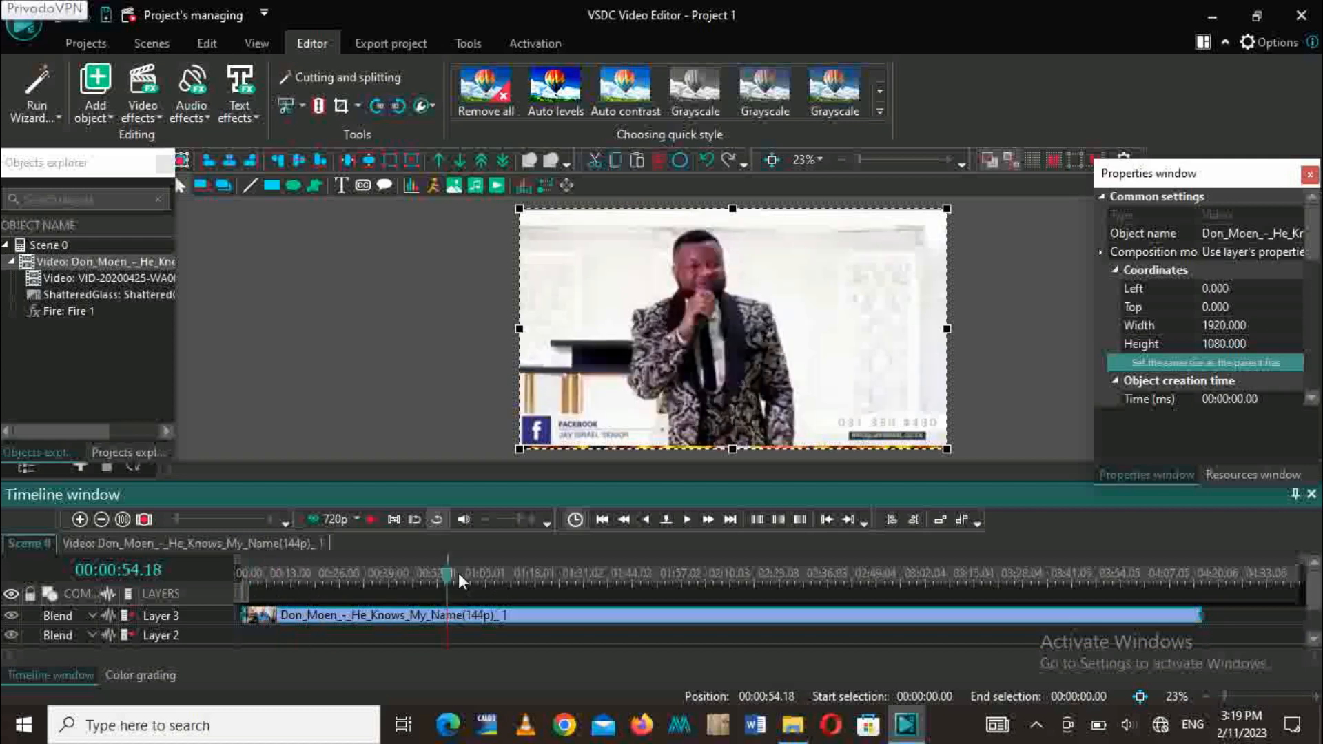
{"action": "left_click", "coordinate": [663, 577]}
{"action": "left_click", "coordinate": [863, 601]}
{"action": "left_click_drag", "start_coordinate": [862, 565], "coordinate": [894, 582]}
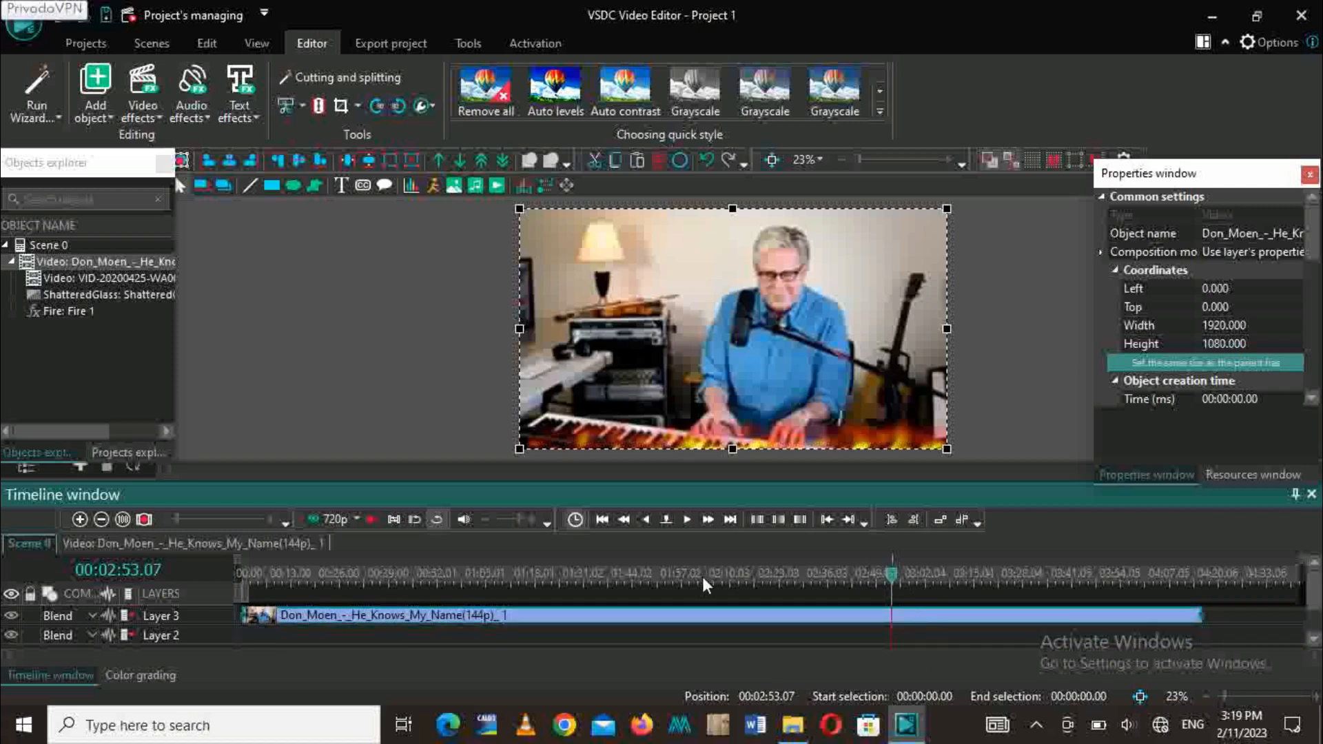
- Examine the overlaid clip's ending between 00:02:18.10 and 00:03:06.18, and leave the playhead at 00:02:28.19
{"action": "left_click_drag", "start_coordinate": [891, 585], "coordinate": [775, 585]}
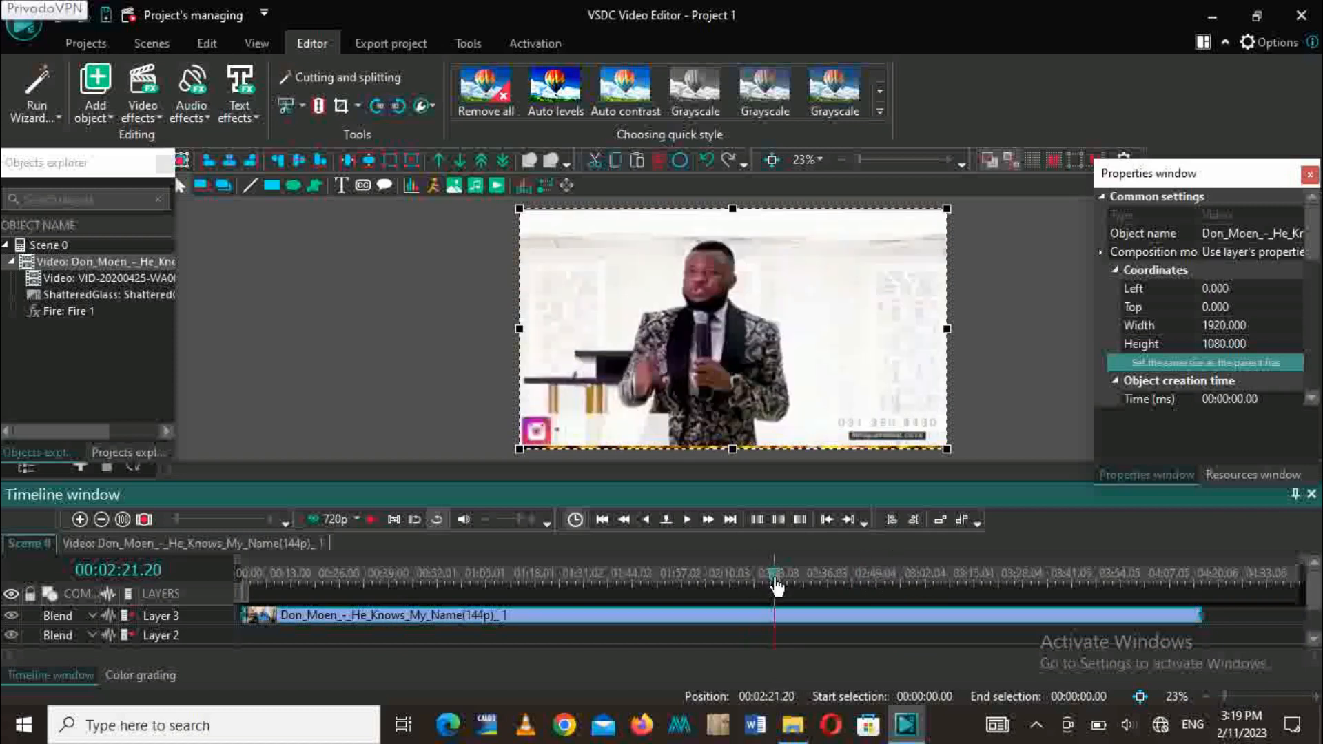
{"action": "left_click", "coordinate": [799, 584]}
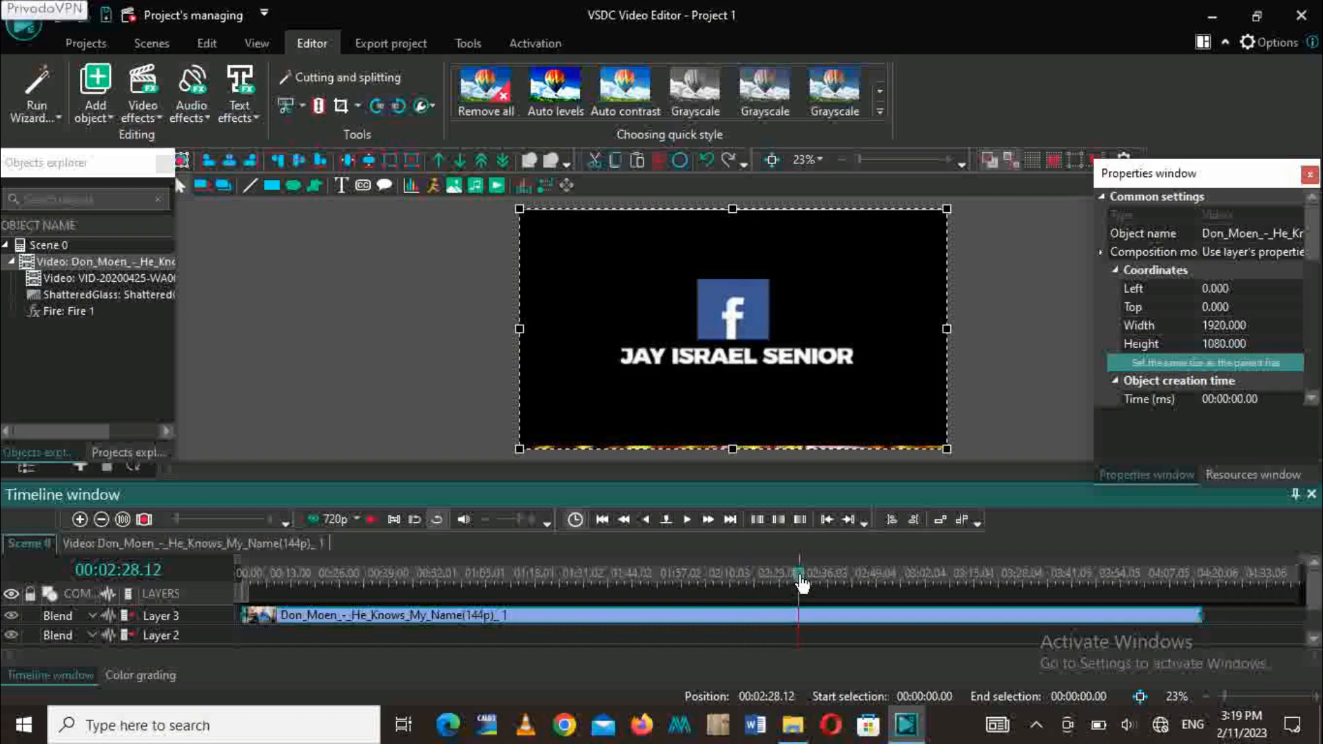
{"action": "left_click_drag", "start_coordinate": [802, 584], "coordinate": [762, 586]}
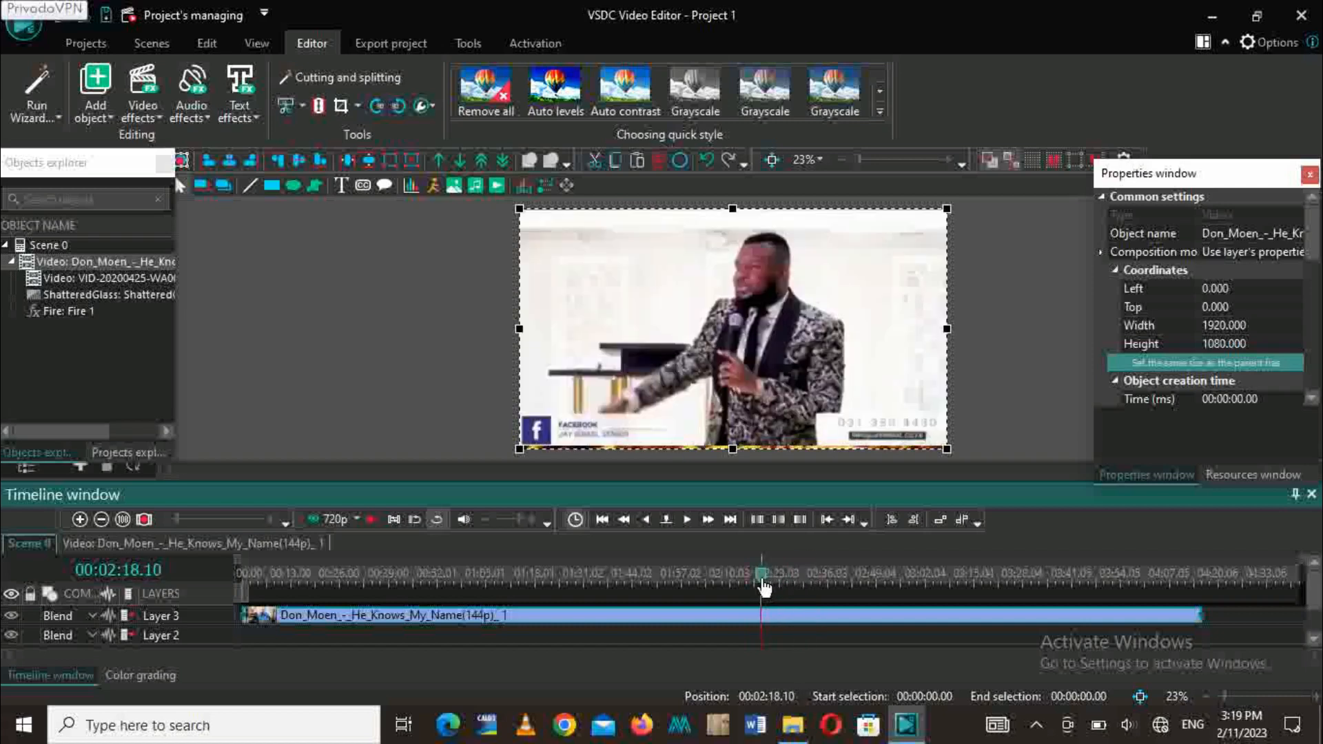
{"action": "left_click_drag", "start_coordinate": [762, 586], "coordinate": [820, 589]}
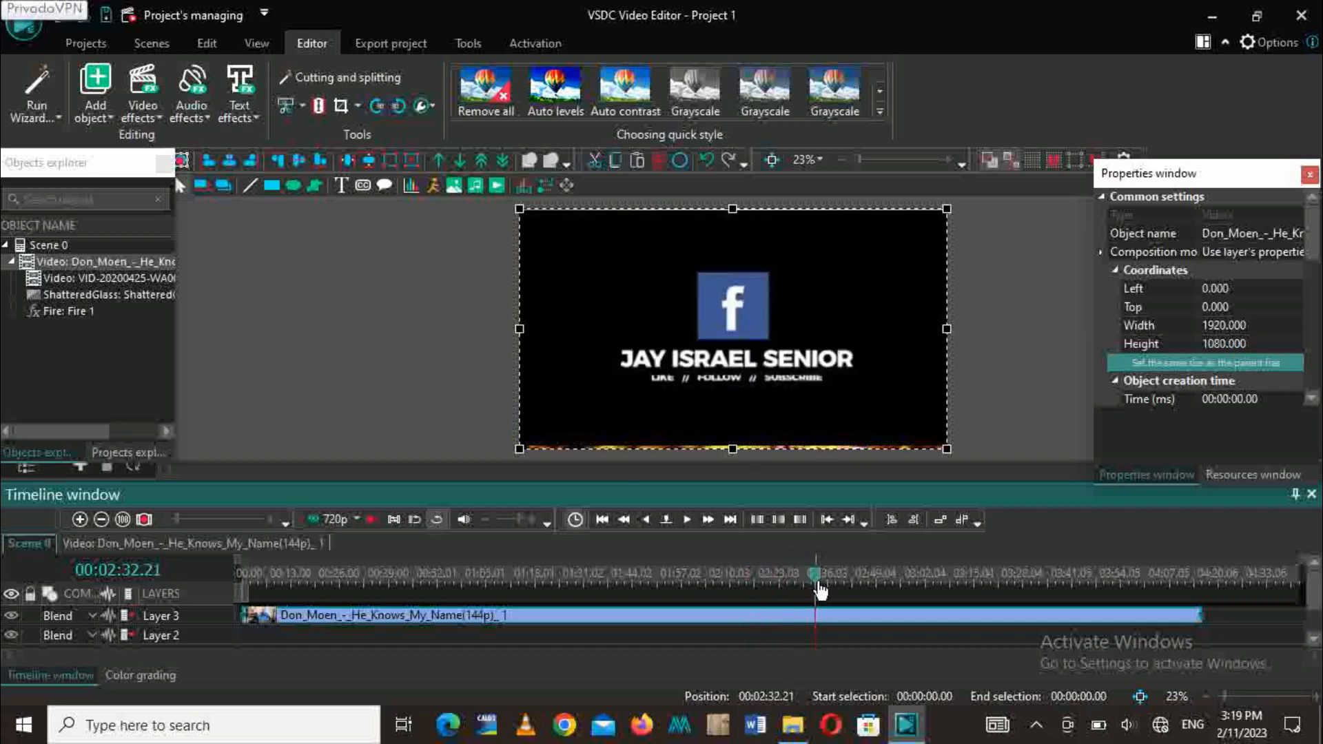
{"action": "left_click", "coordinate": [848, 571]}
{"action": "left_click", "coordinate": [873, 572]}
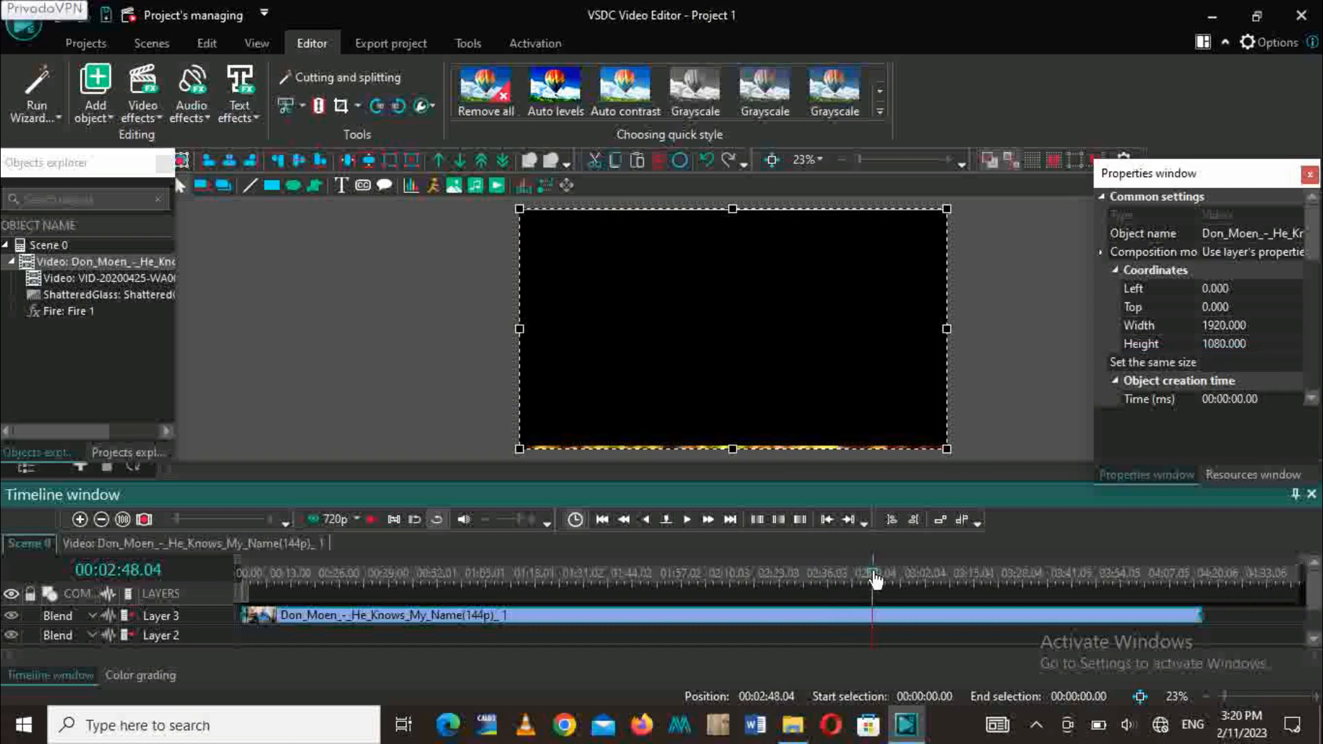
{"action": "left_click", "coordinate": [943, 572]}
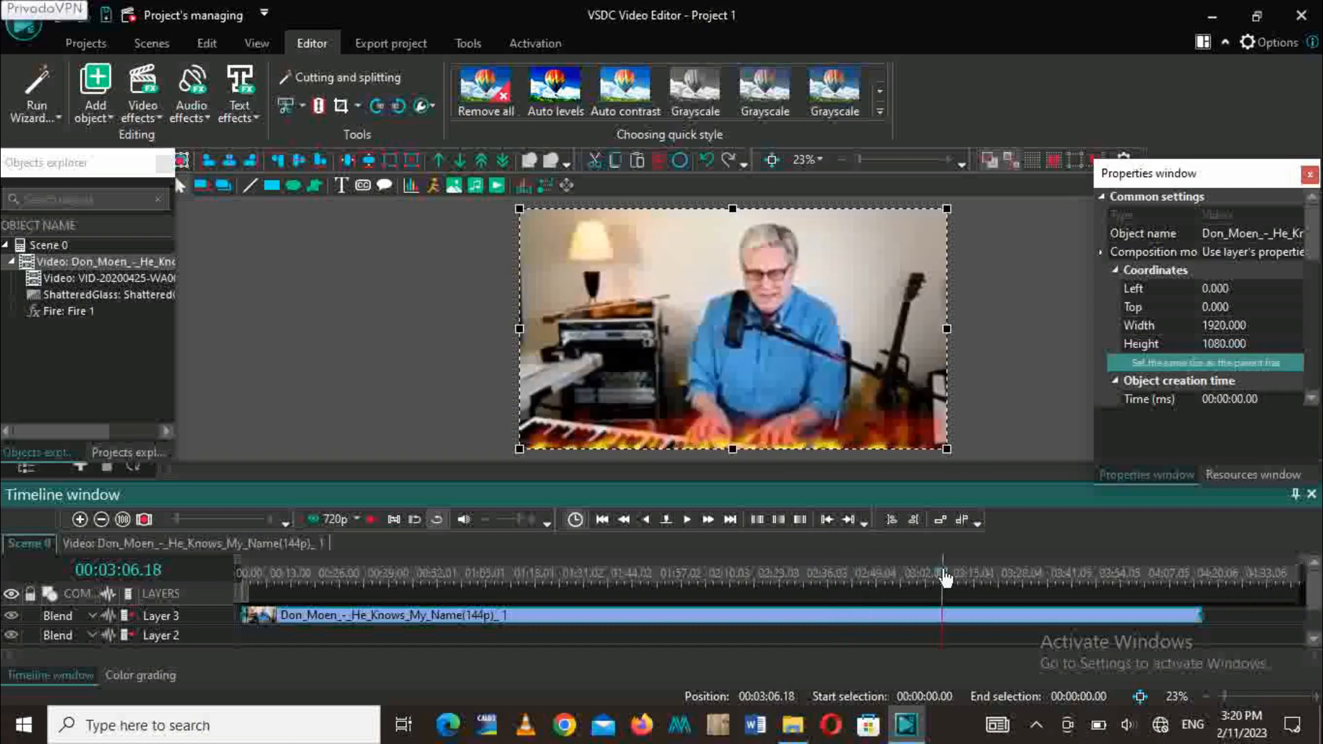
{"action": "left_click_drag", "start_coordinate": [943, 572], "coordinate": [803, 582]}
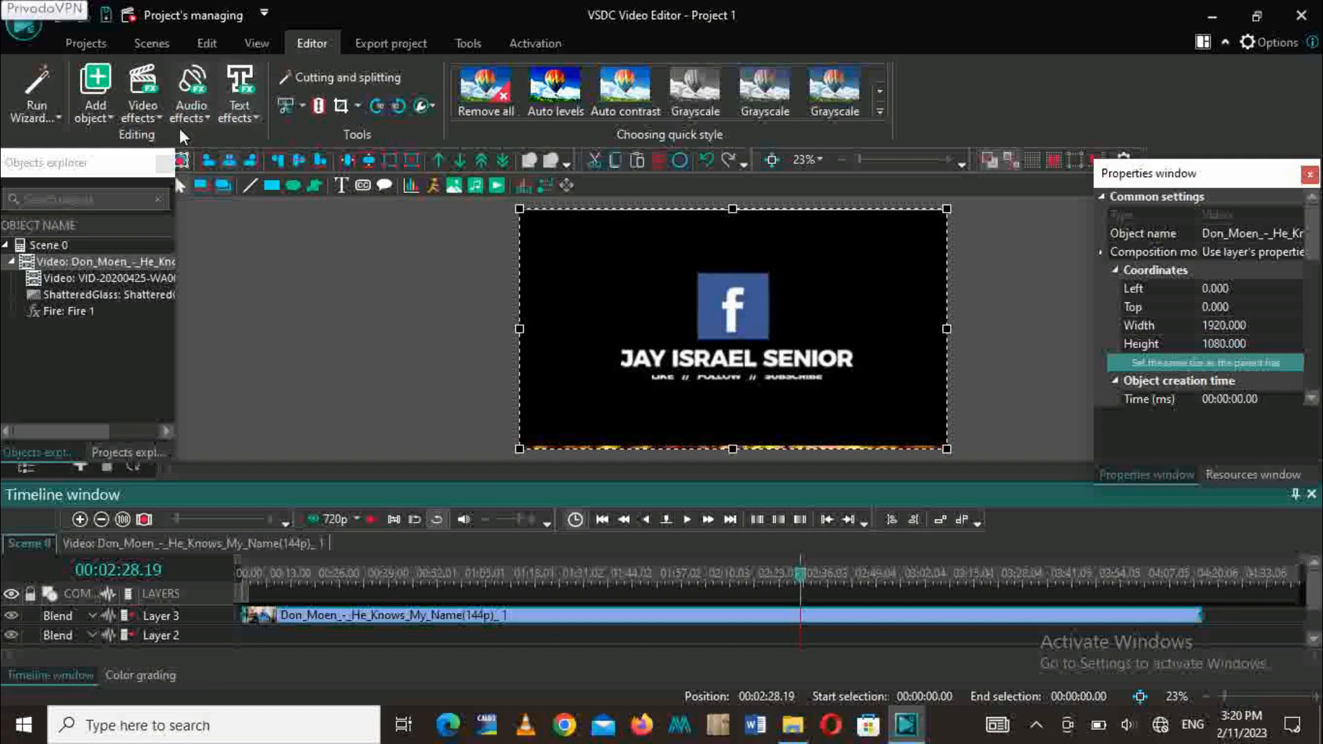
- Return the playhead to 00:00:00.00 and add a Raindrops effect from there on a newly inserted layer, with a duration of 00:04:16.04
{"action": "left_click", "coordinate": [153, 113]}
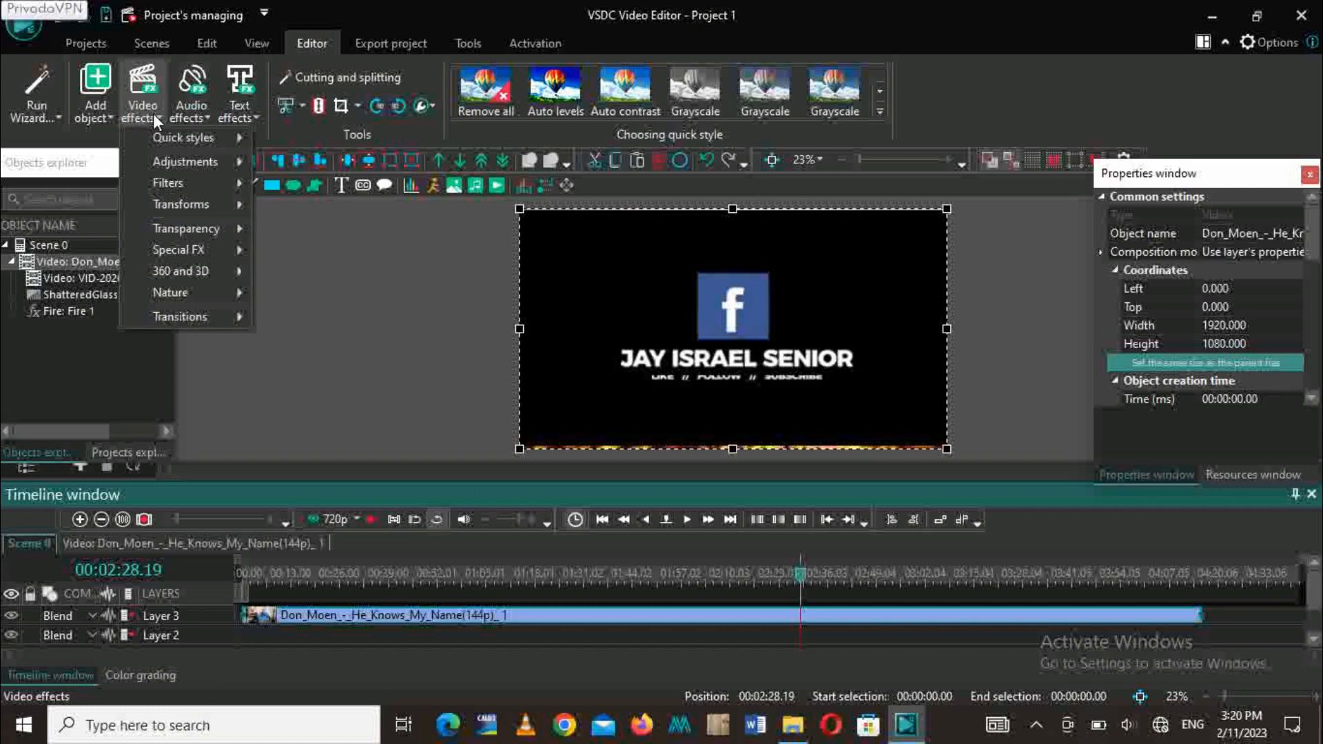
{"action": "mouse_move", "coordinate": [210, 291]}
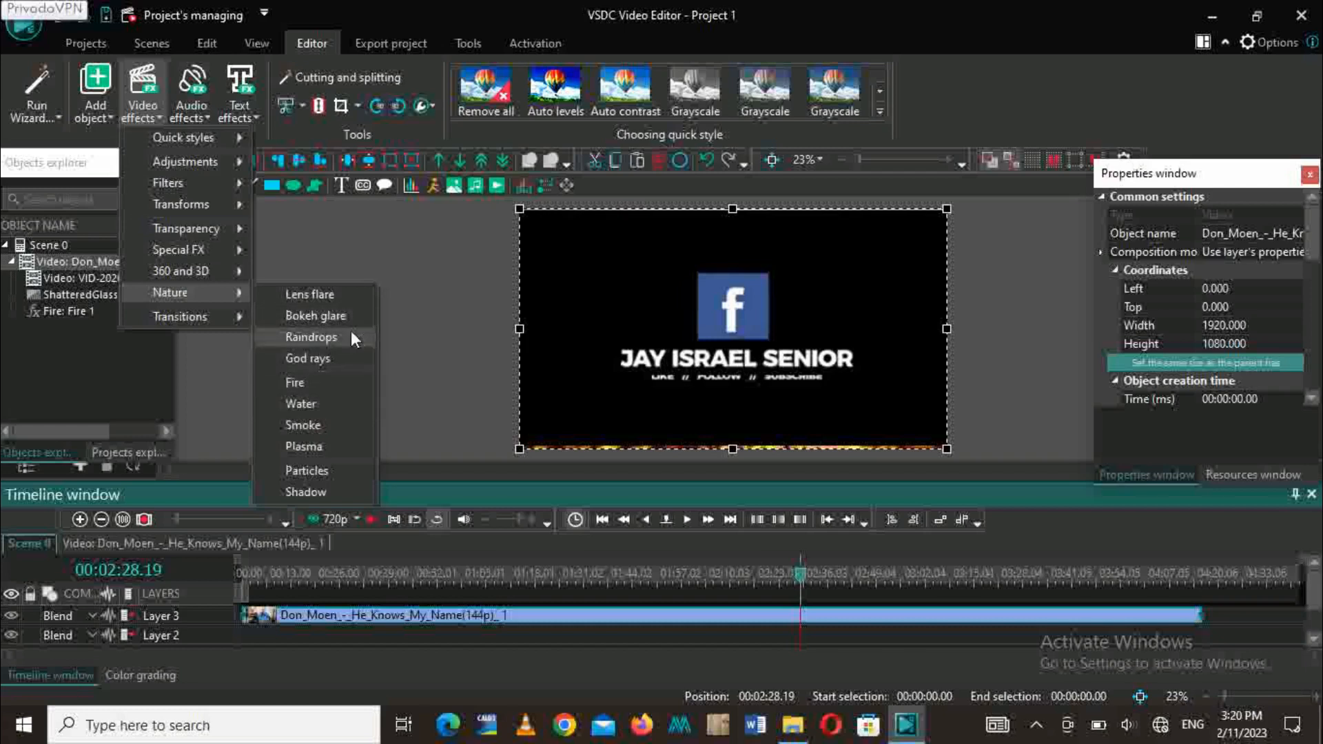
{"action": "left_click_drag", "start_coordinate": [800, 579], "coordinate": [237, 617]}
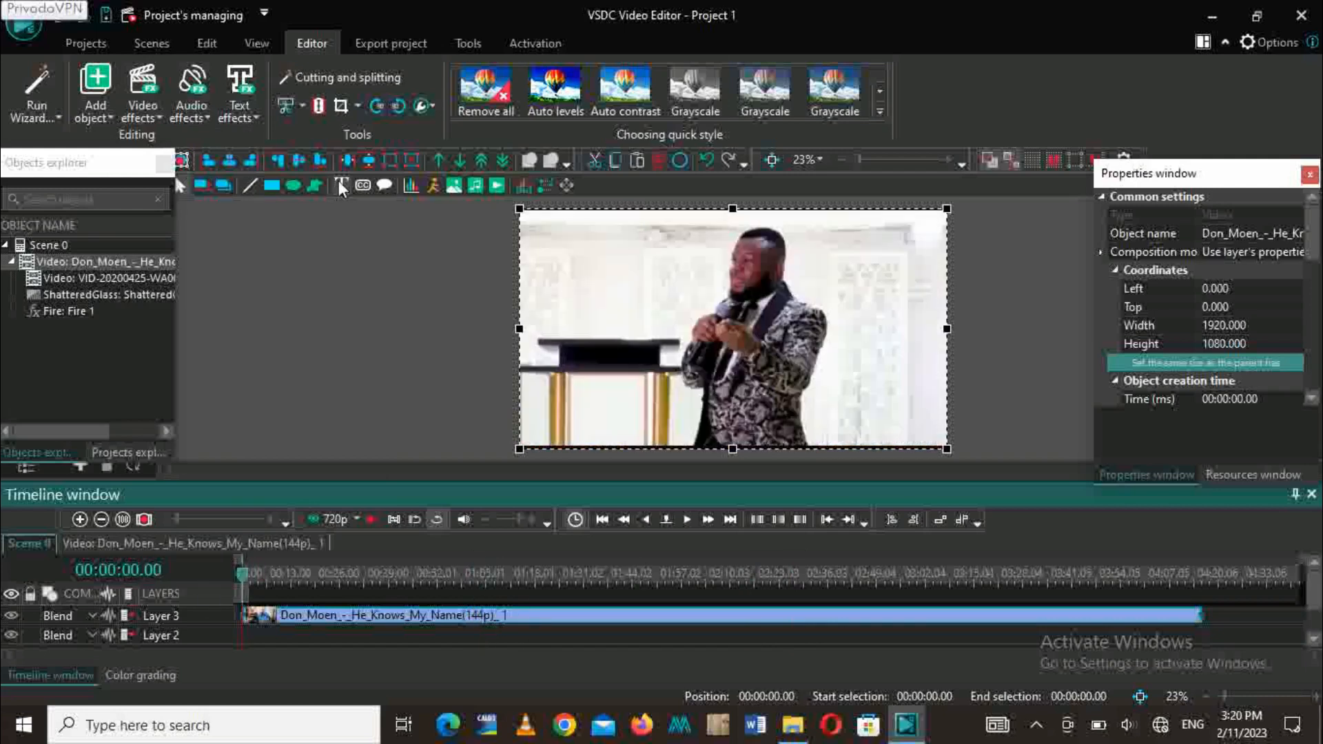
{"action": "left_click", "coordinate": [148, 119]}
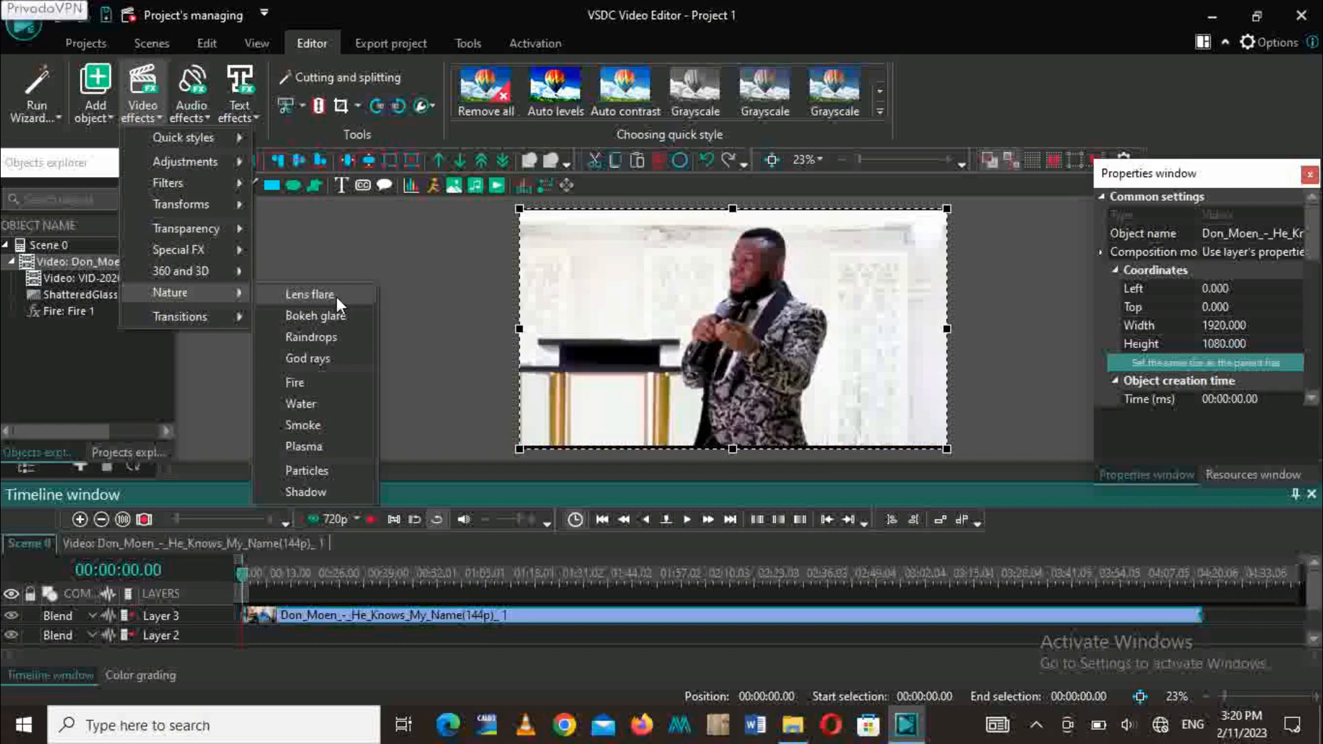
{"action": "left_click", "coordinate": [320, 335]}
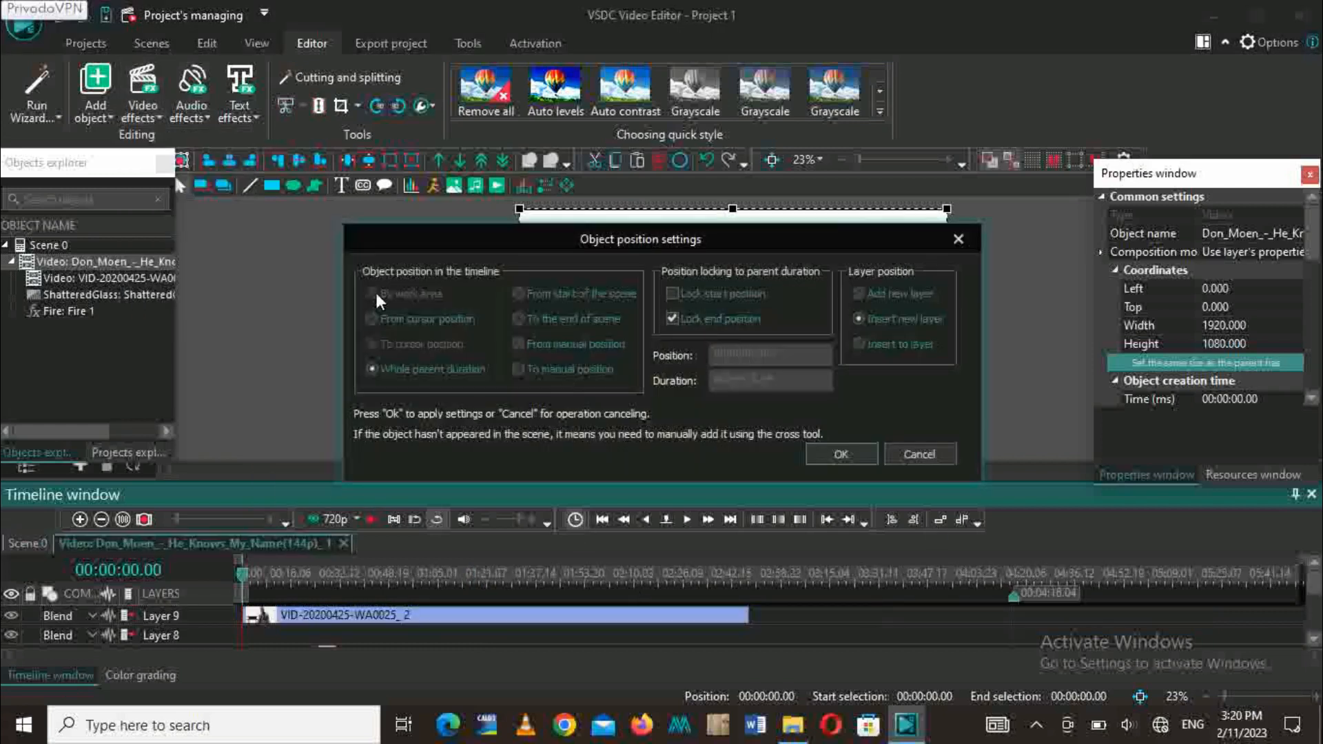
{"action": "left_click", "coordinate": [373, 319]}
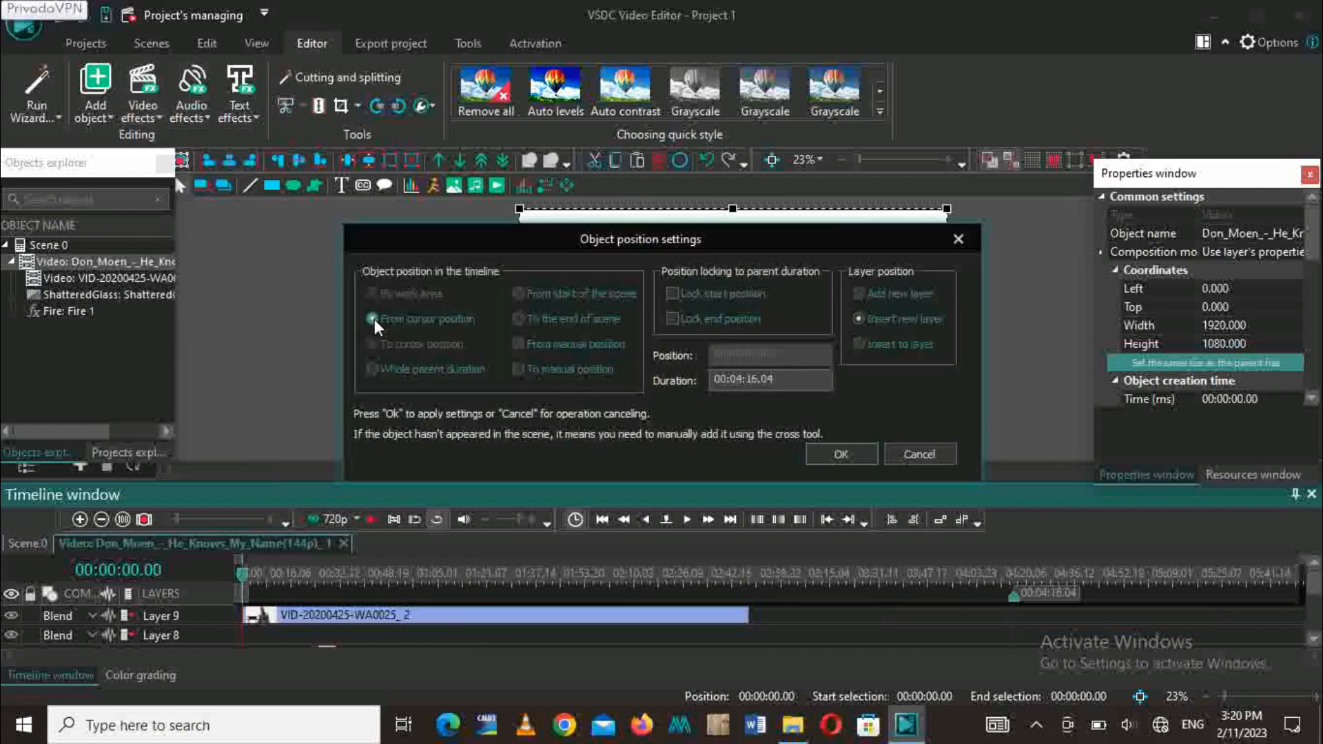
{"action": "left_click", "coordinate": [825, 456]}
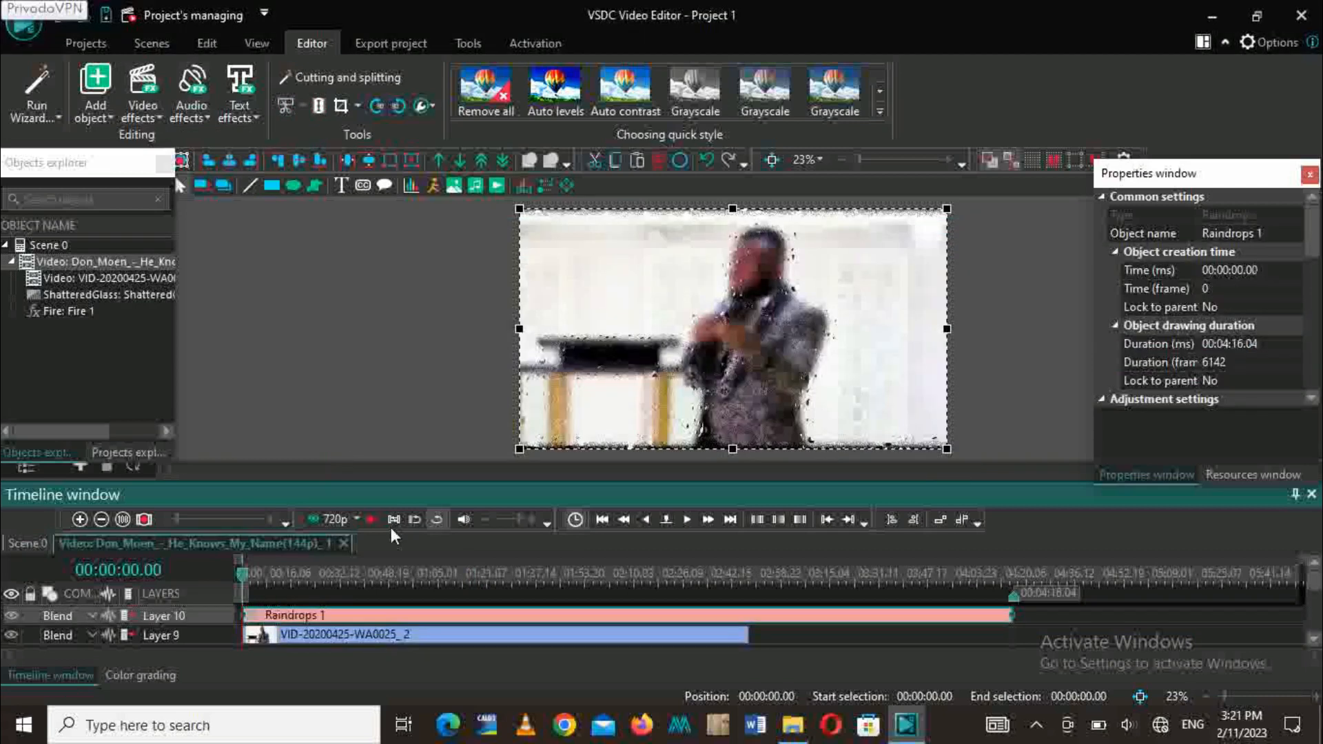
- Play back the Raindrops effect from the start, return the playhead to 00:00:03.04 and delete the effect
{"action": "left_click", "coordinate": [367, 518]}
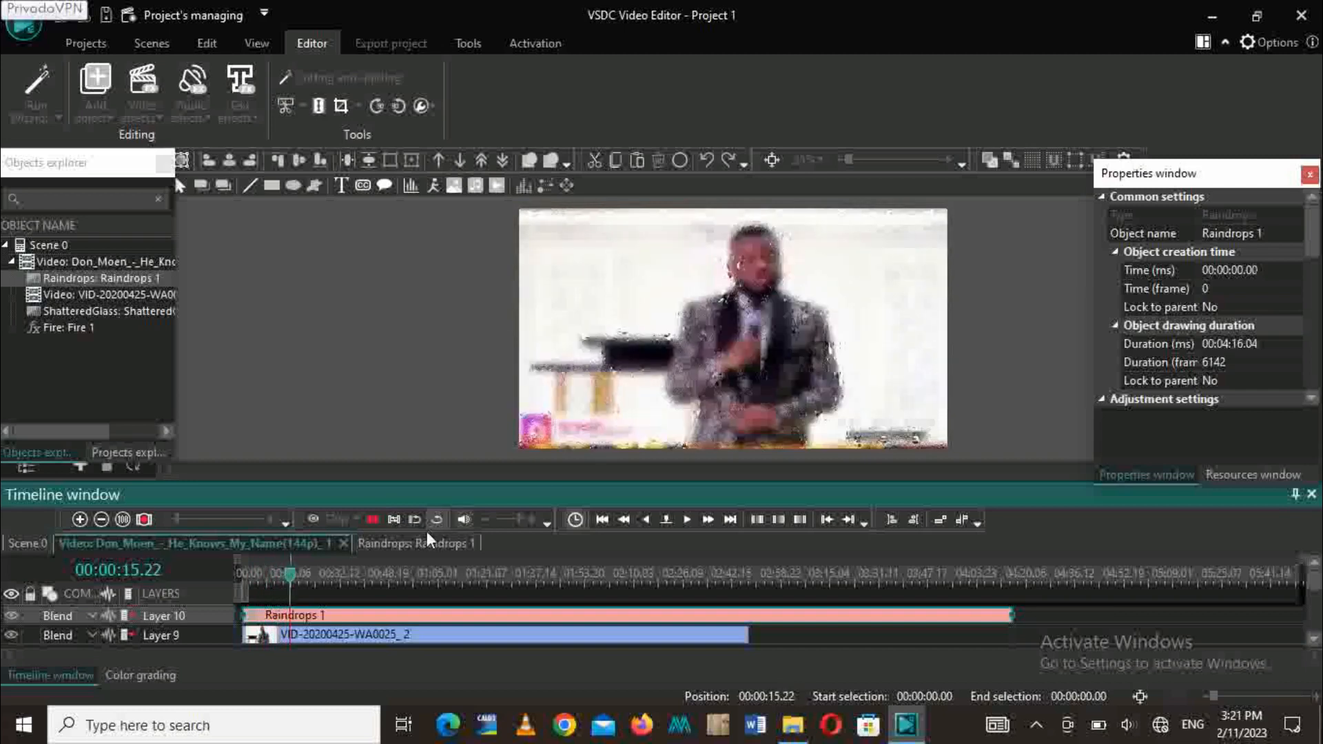
{"action": "key", "text": "space"}
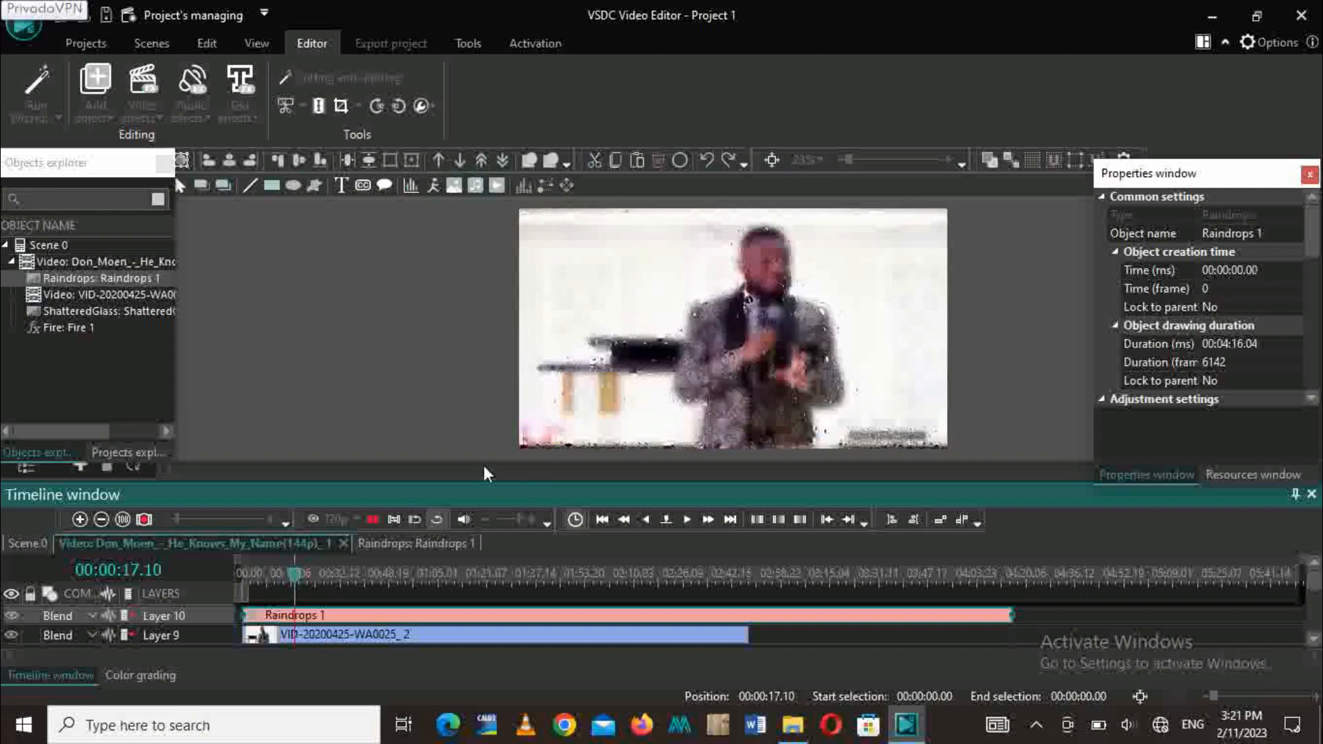
{"action": "left_click_drag", "start_coordinate": [294, 576], "coordinate": [252, 575]}
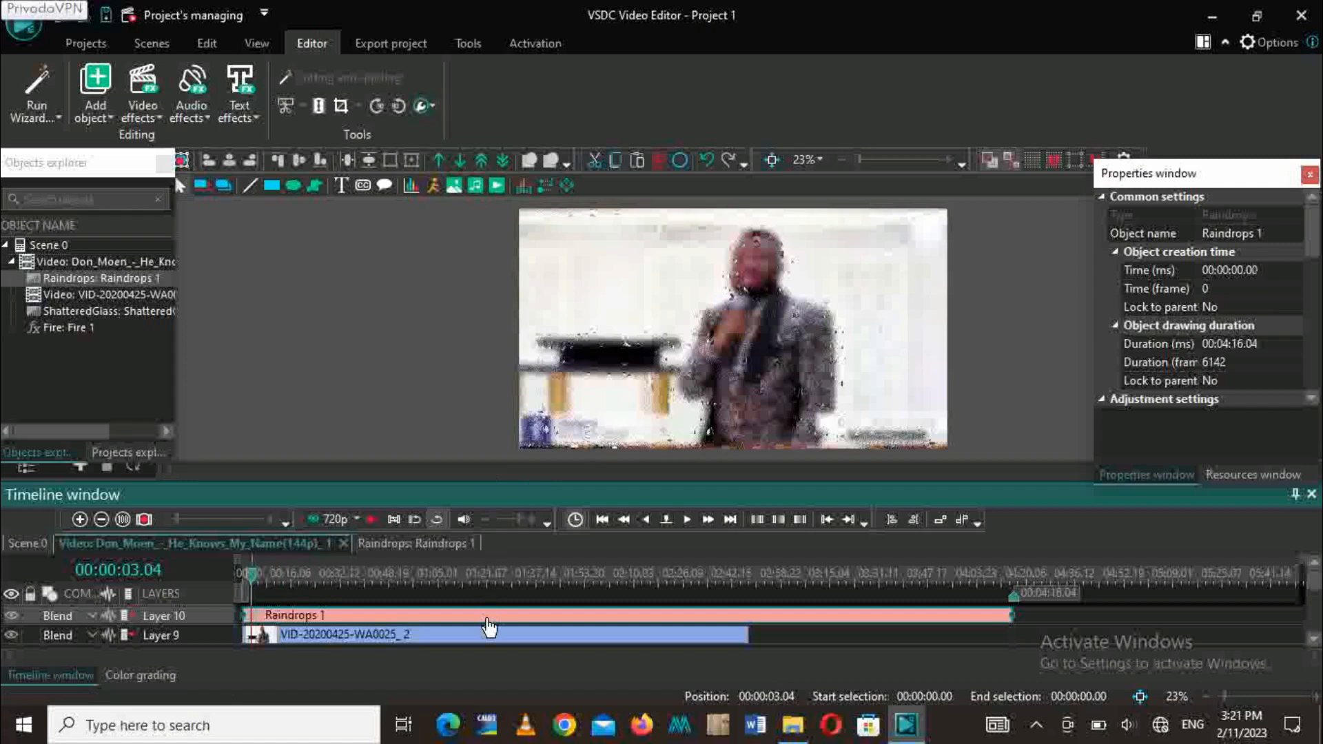
{"action": "key", "text": "Delete"}
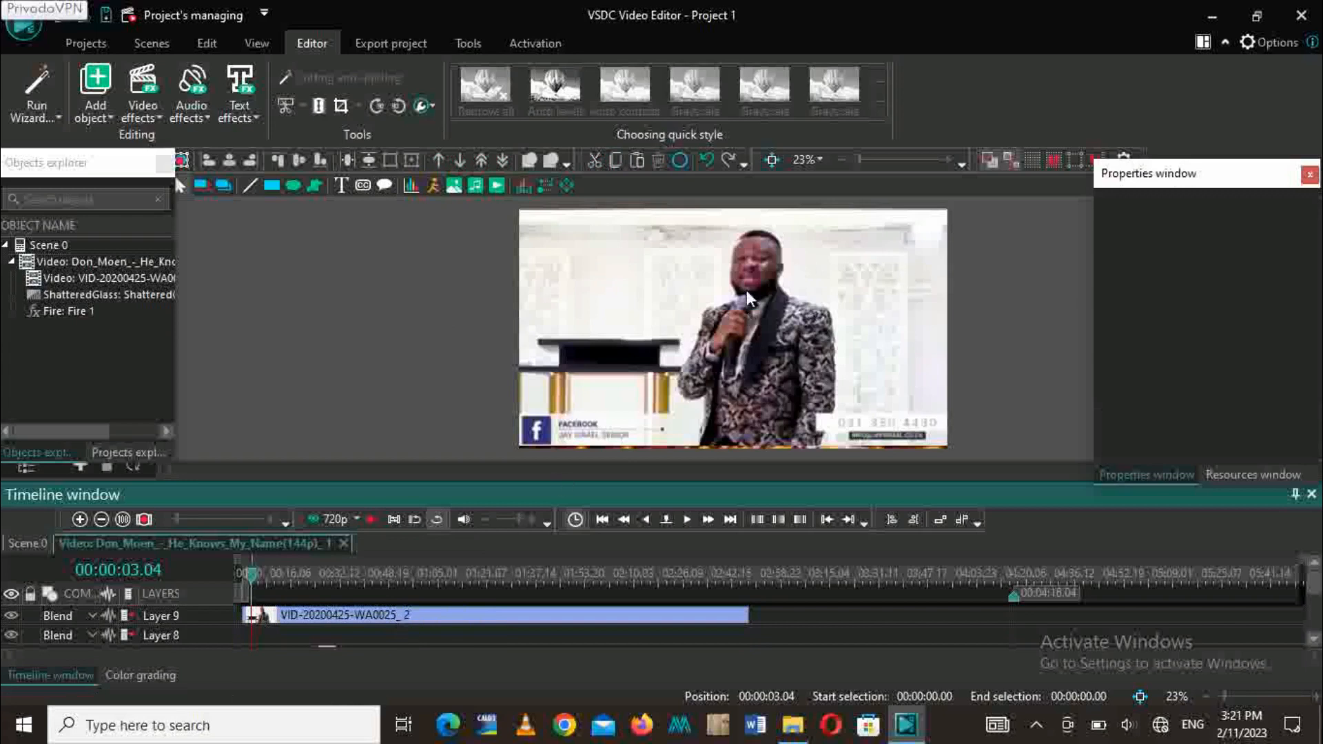
- Flip the overlaid clip VID-20200425-WA0025_ 2 vertically and flip it back upright
{"action": "left_click", "coordinate": [434, 105]}
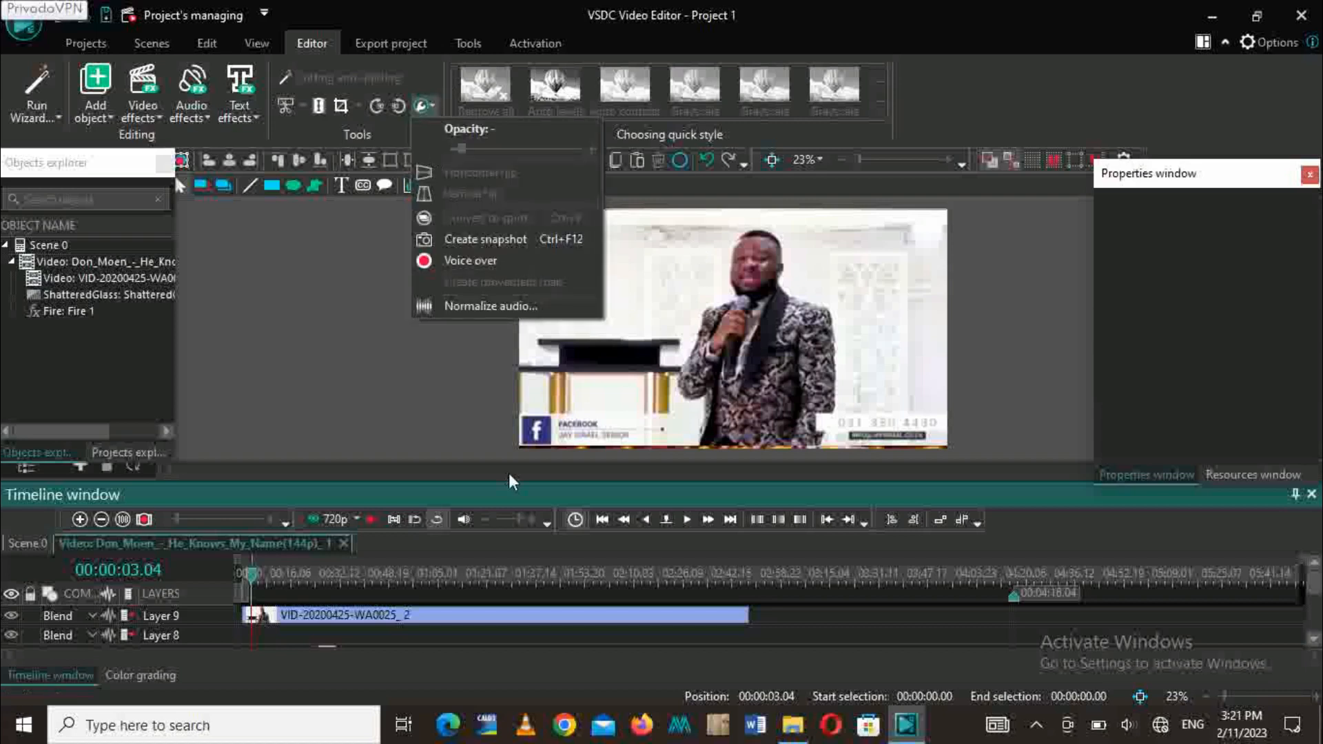
{"action": "left_click", "coordinate": [759, 333]}
{"action": "left_click", "coordinate": [433, 105]}
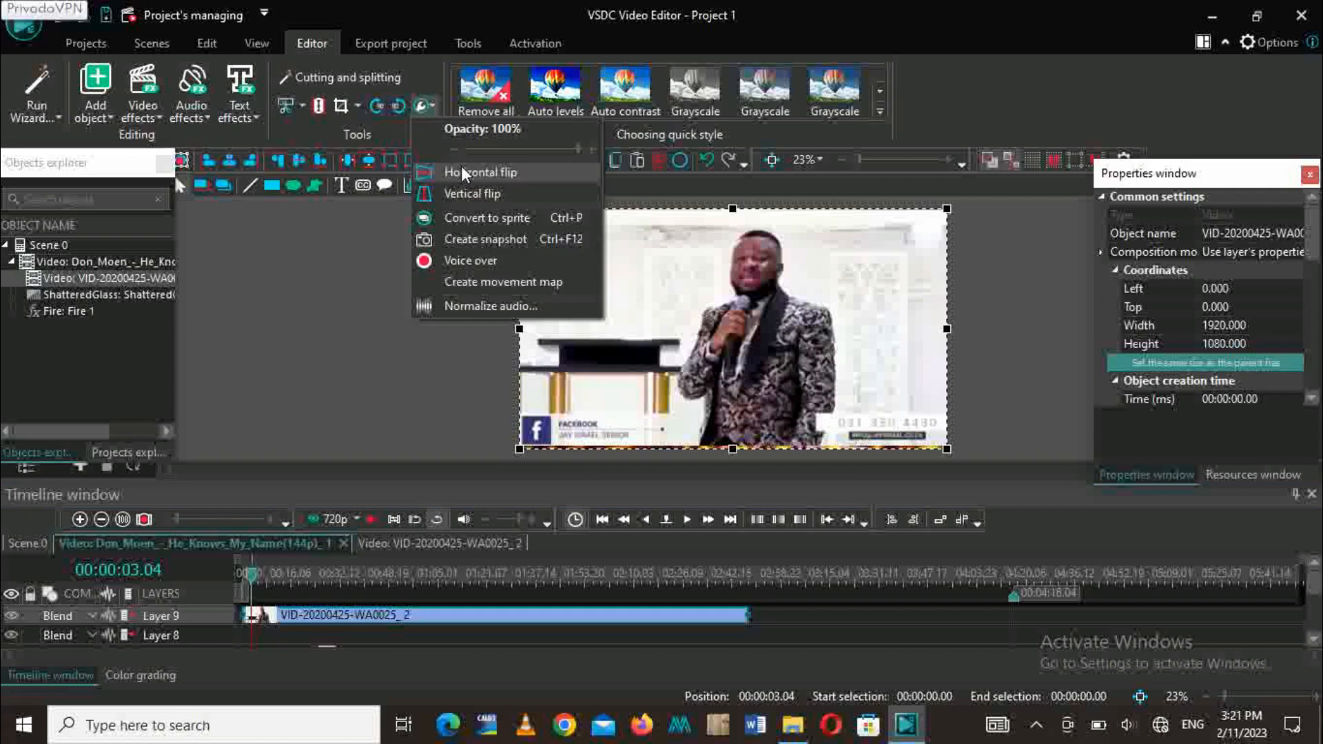
{"action": "left_click", "coordinate": [467, 191]}
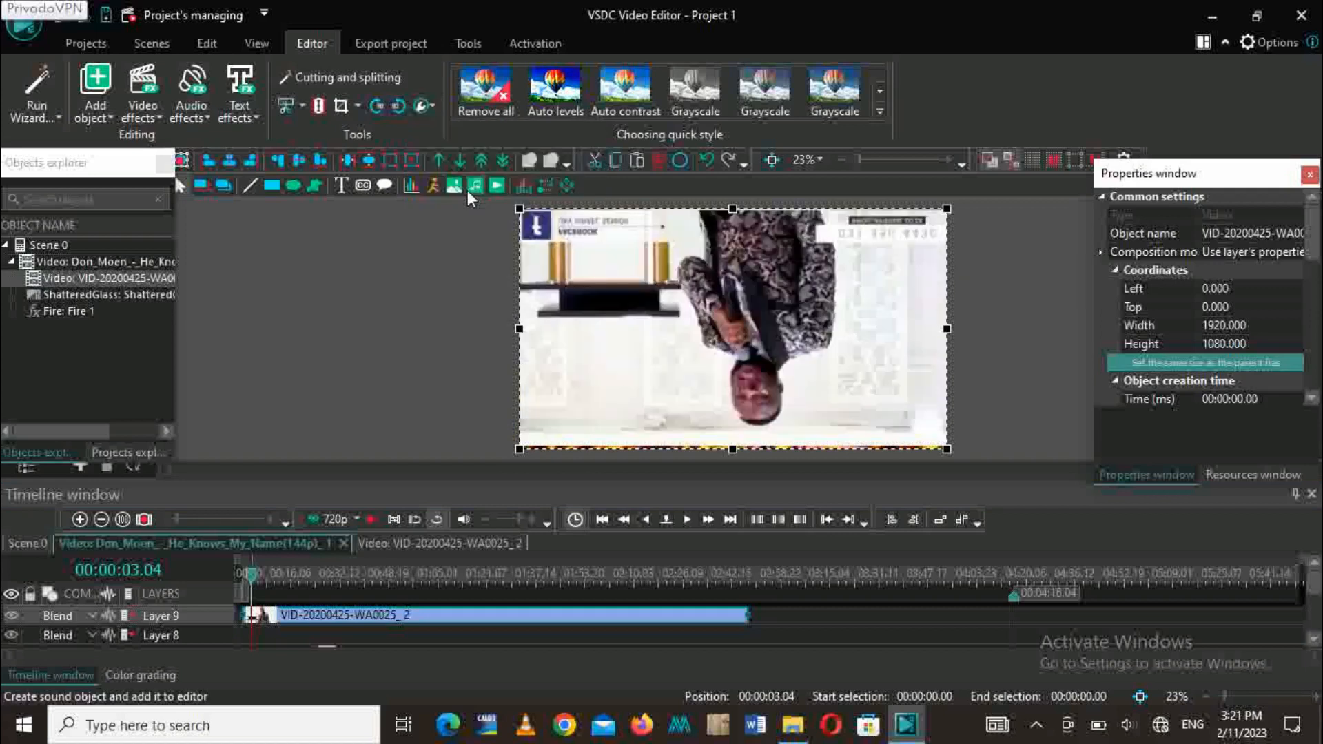
{"action": "left_click", "coordinate": [435, 106]}
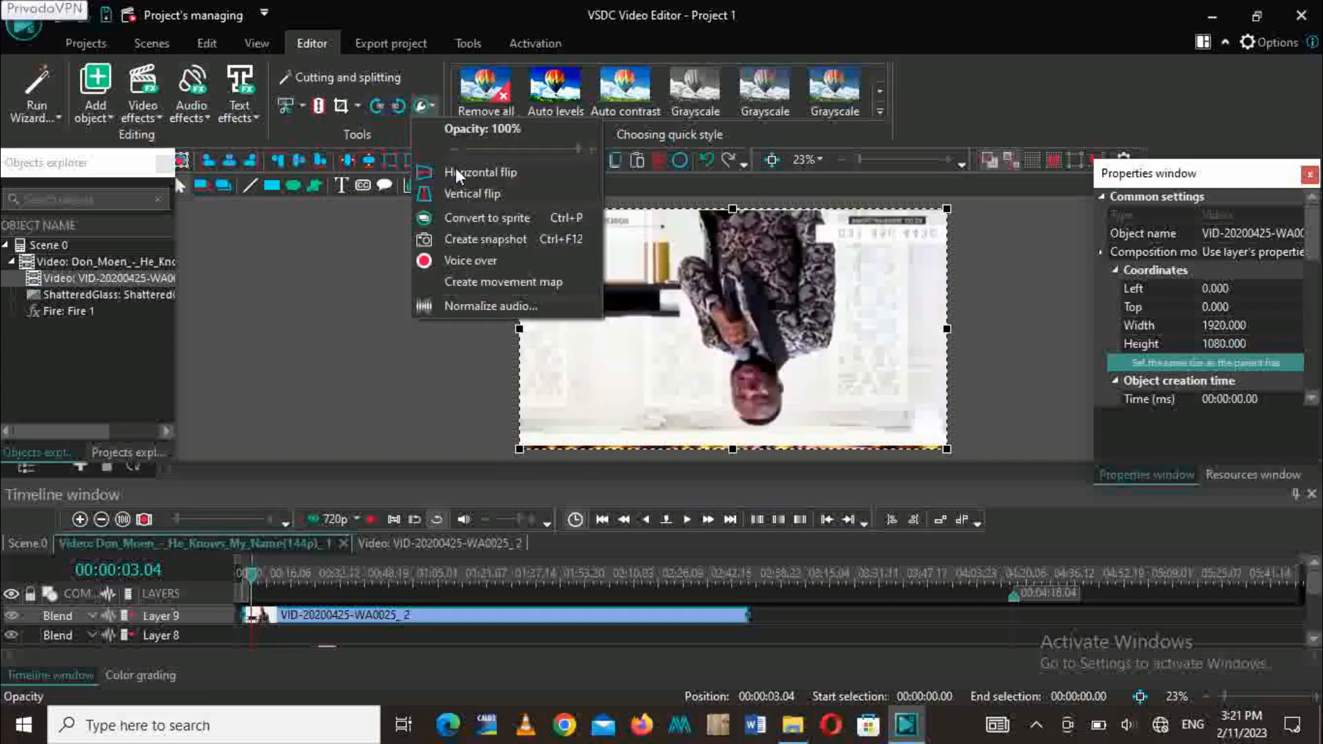
{"action": "left_click", "coordinate": [470, 189]}
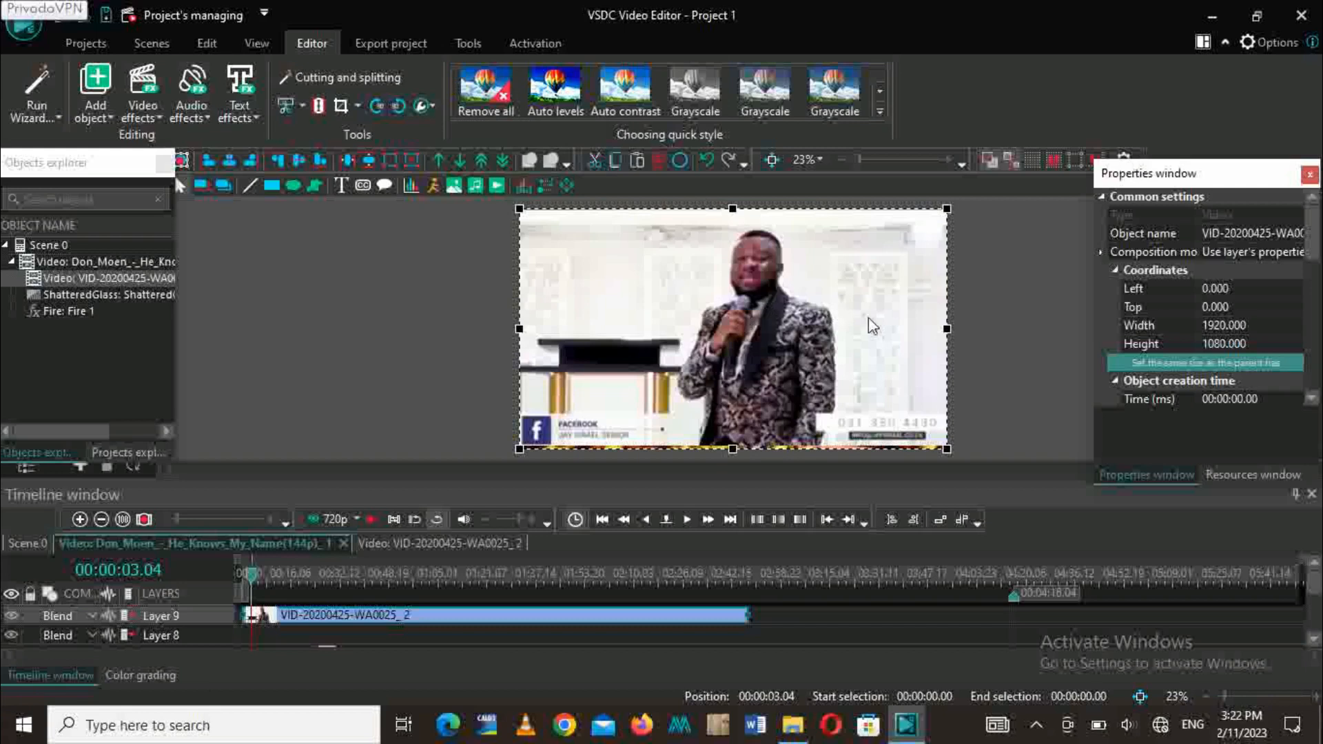
- Mirror the overlaid clip with a horizontal flip and flip it back to its original orientation
{"action": "left_click", "coordinate": [430, 105]}
{"action": "left_click", "coordinate": [478, 171]}
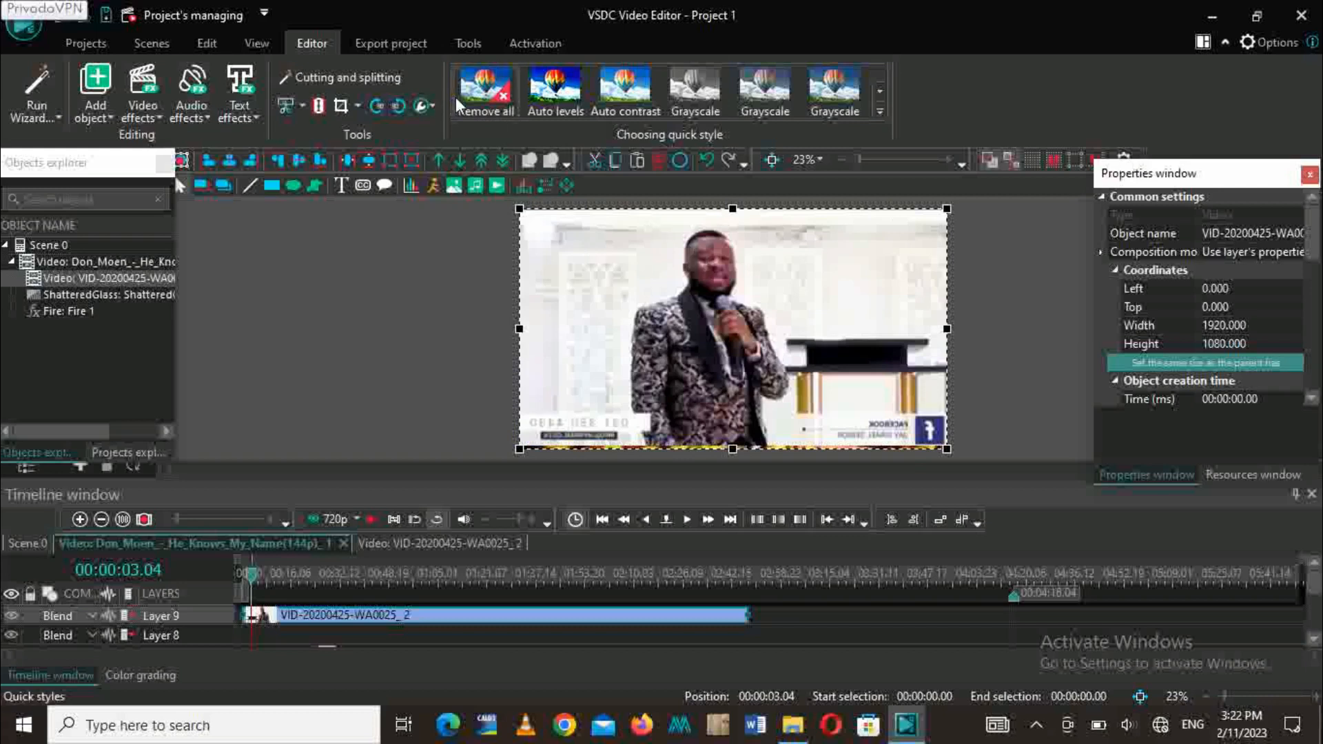
{"action": "left_click", "coordinate": [433, 105]}
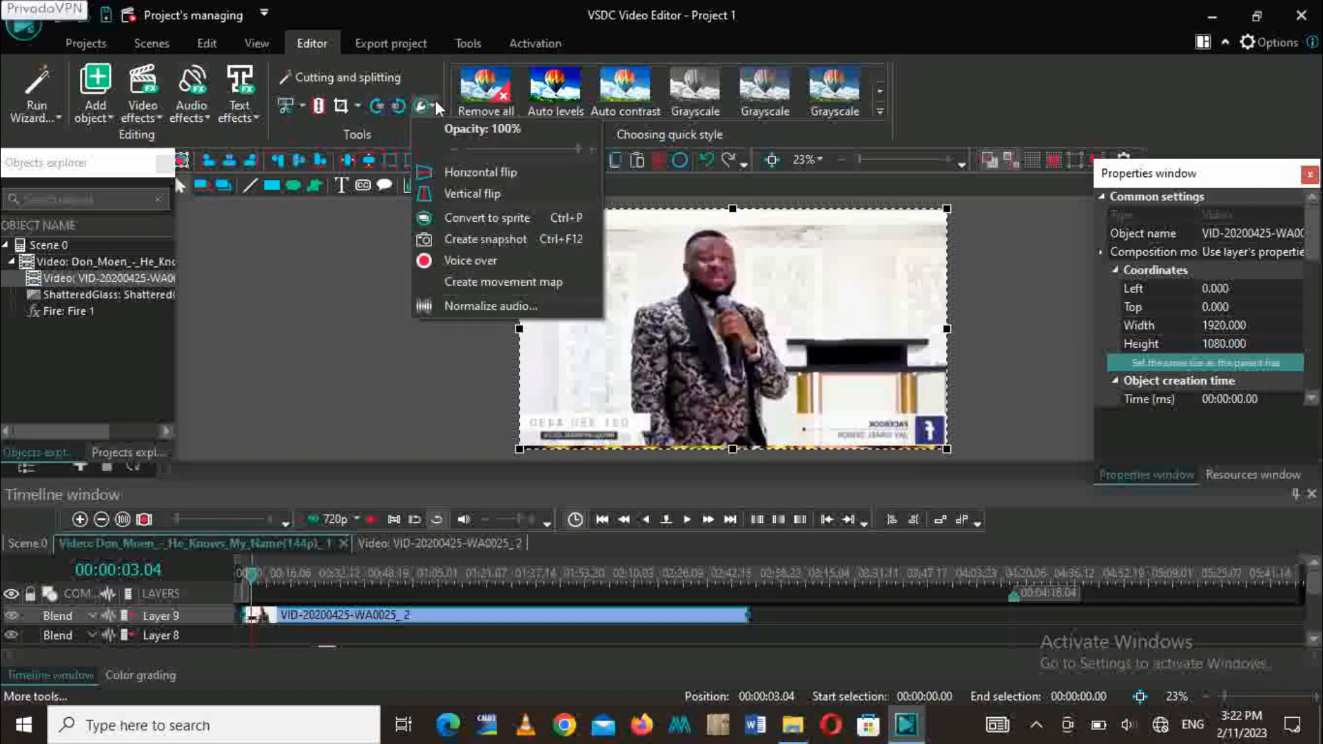
{"action": "left_click", "coordinate": [466, 170]}
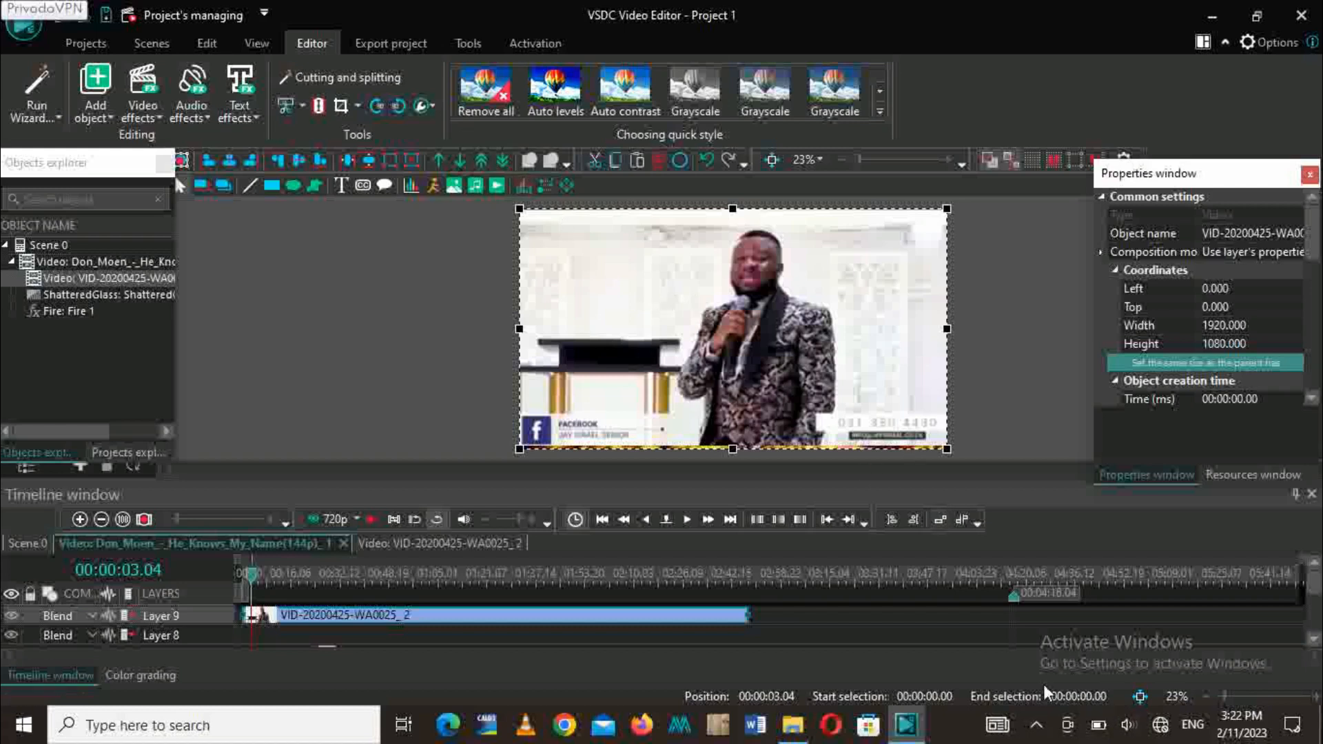
{"action": "left_click", "coordinate": [1036, 725]}
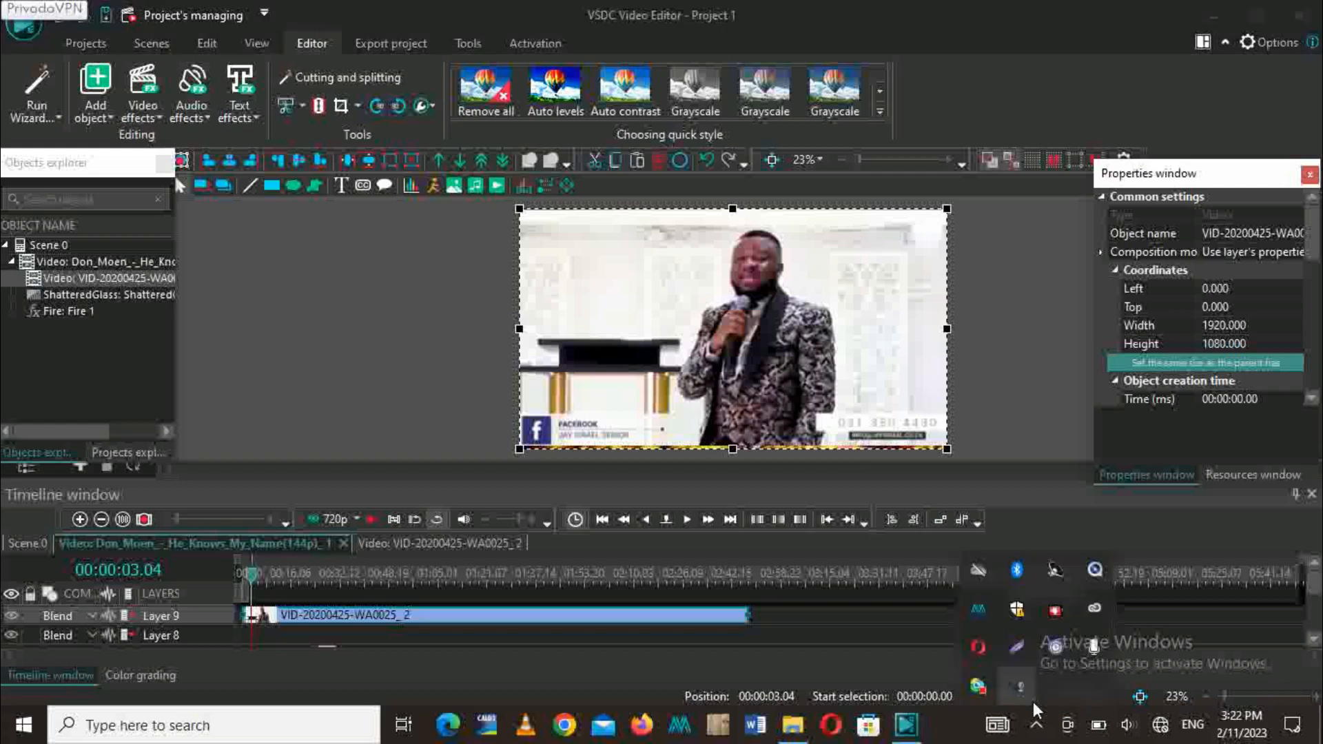